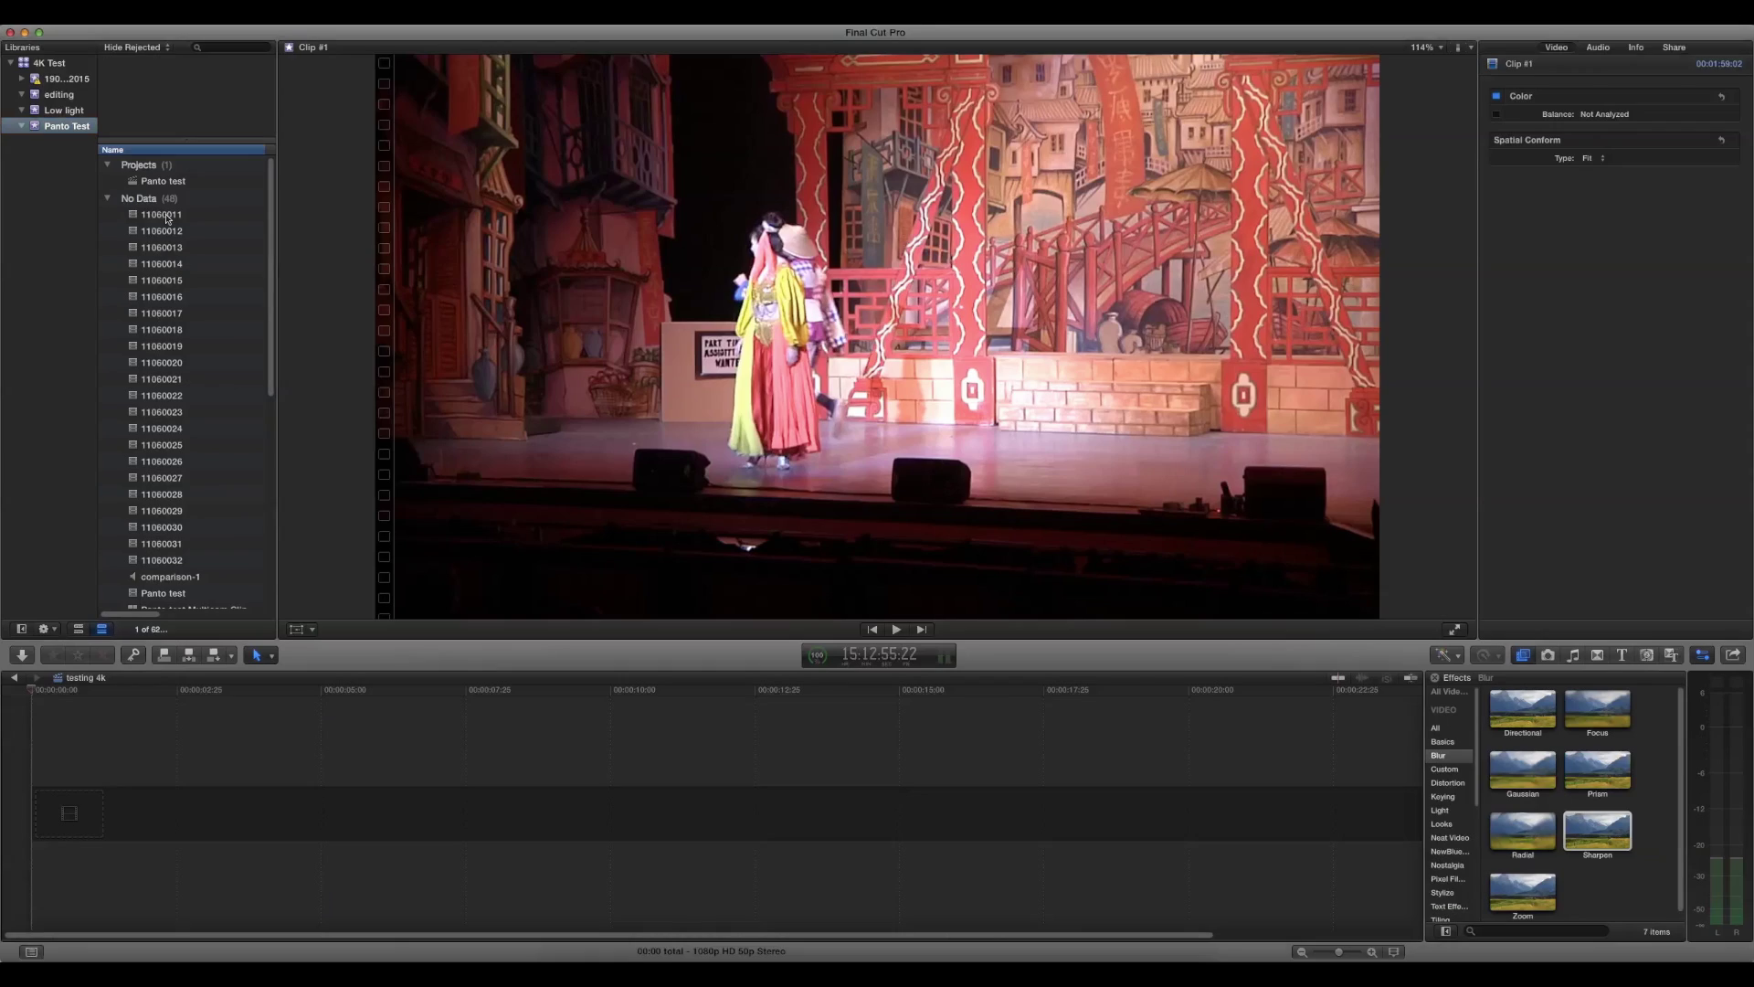
Step: Add clip 11060011 to the empty testing 4k timeline and play it full screen
drag(167, 219, 134, 813)
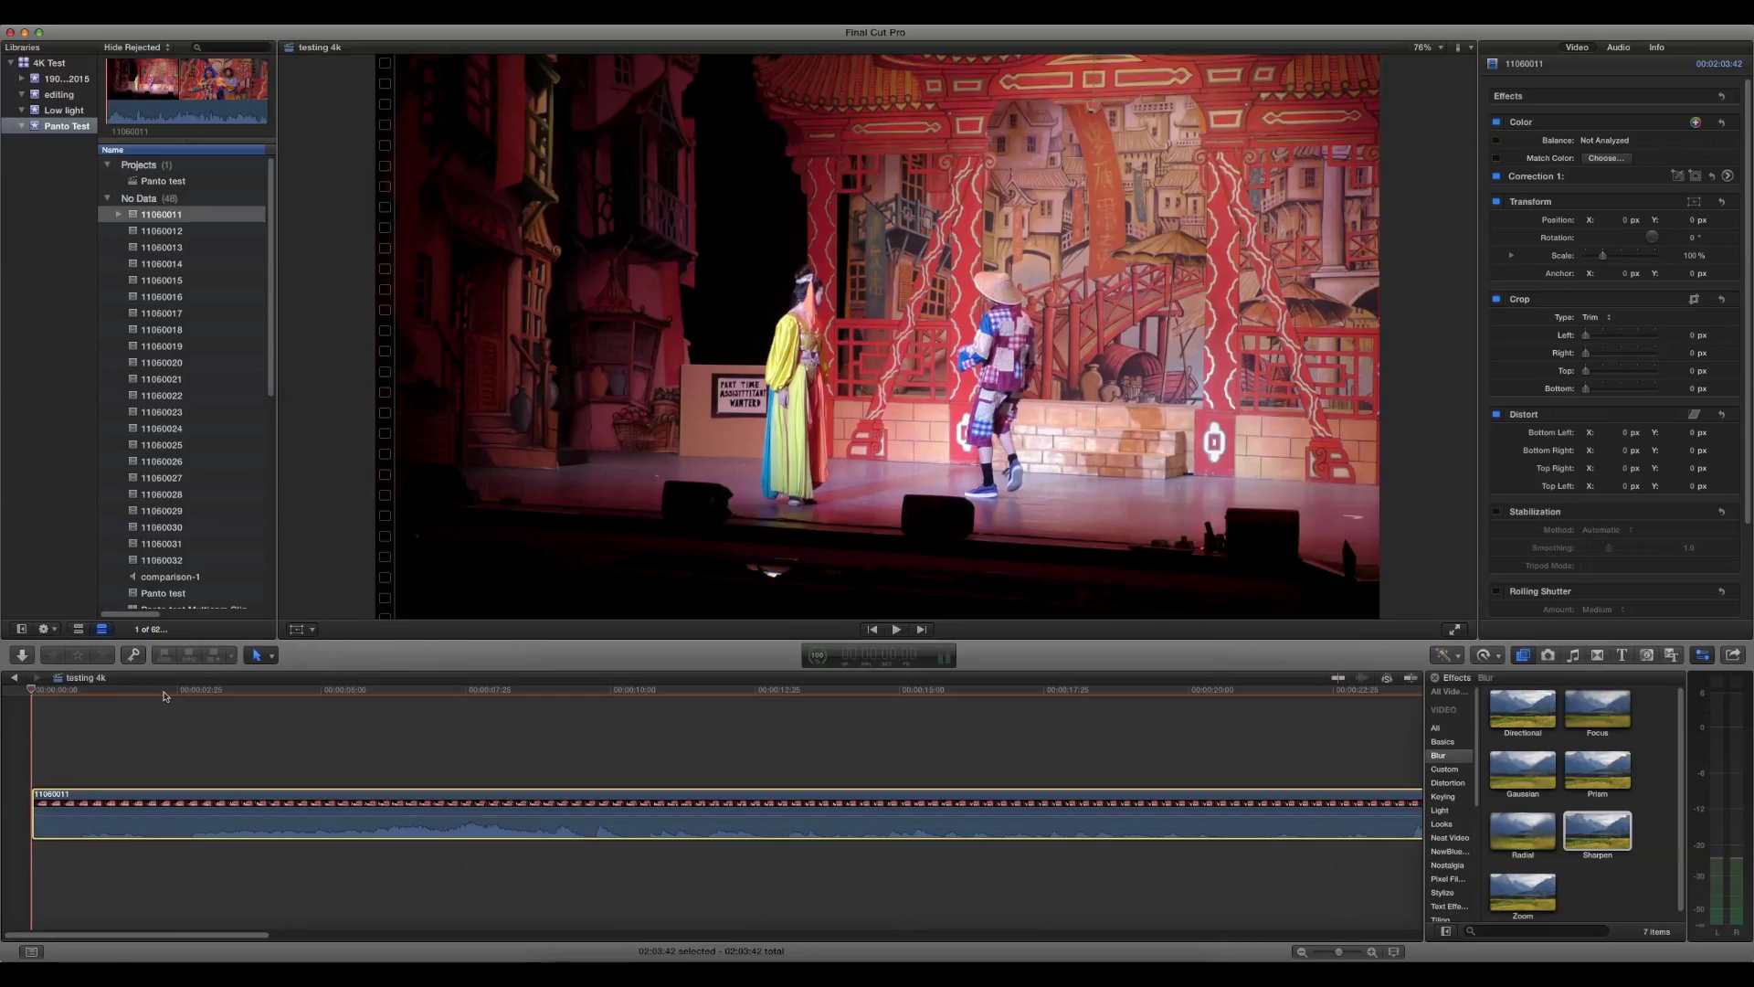
key(space)
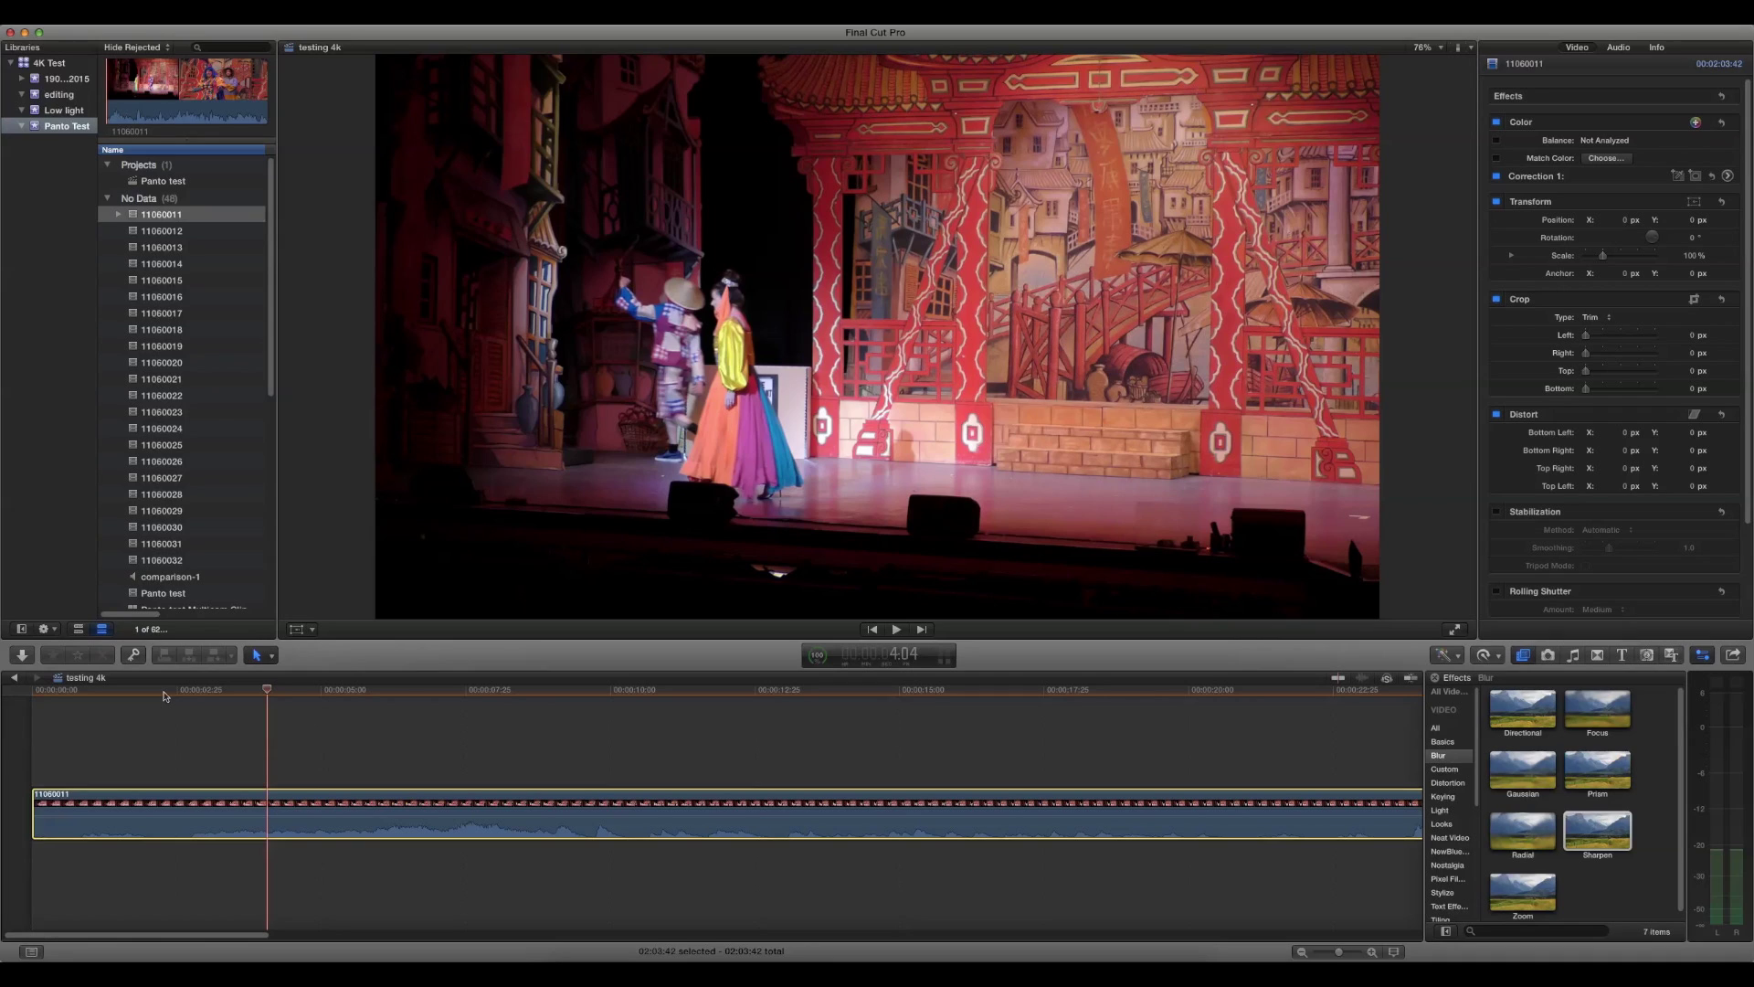
Step: In Correction 1, shift the clip's global colour cast and tint the midtones slightly toward blue
click(275, 869)
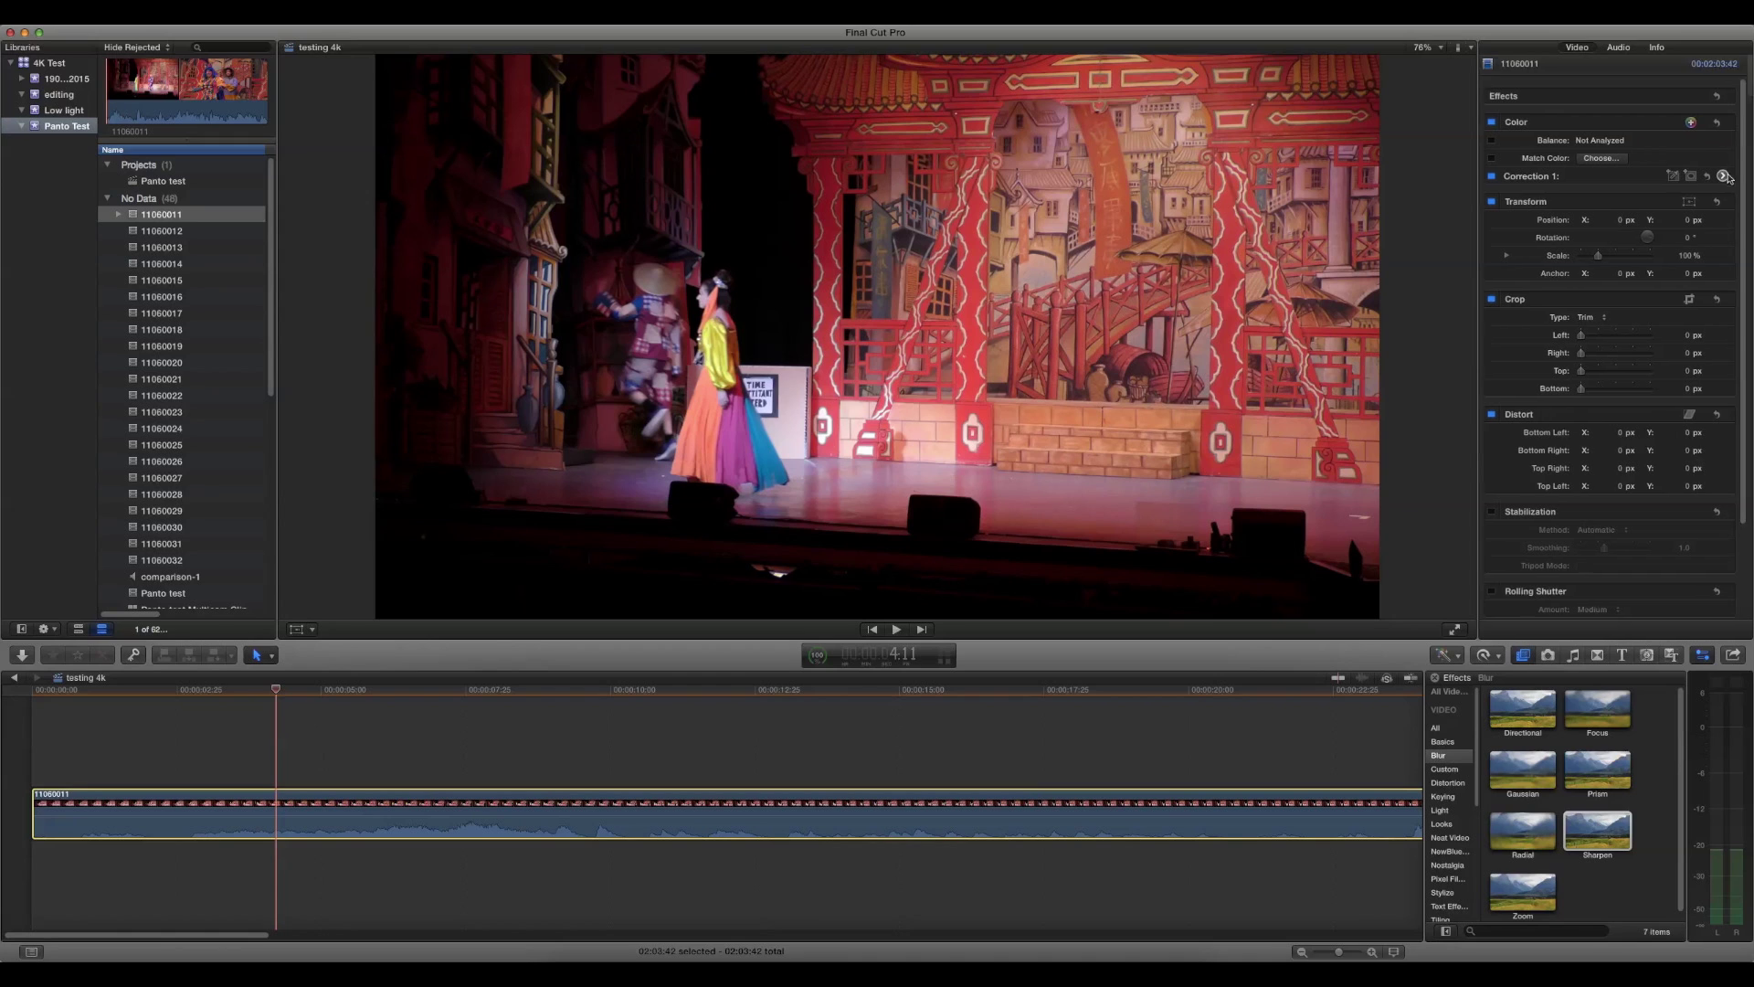
click(1724, 176)
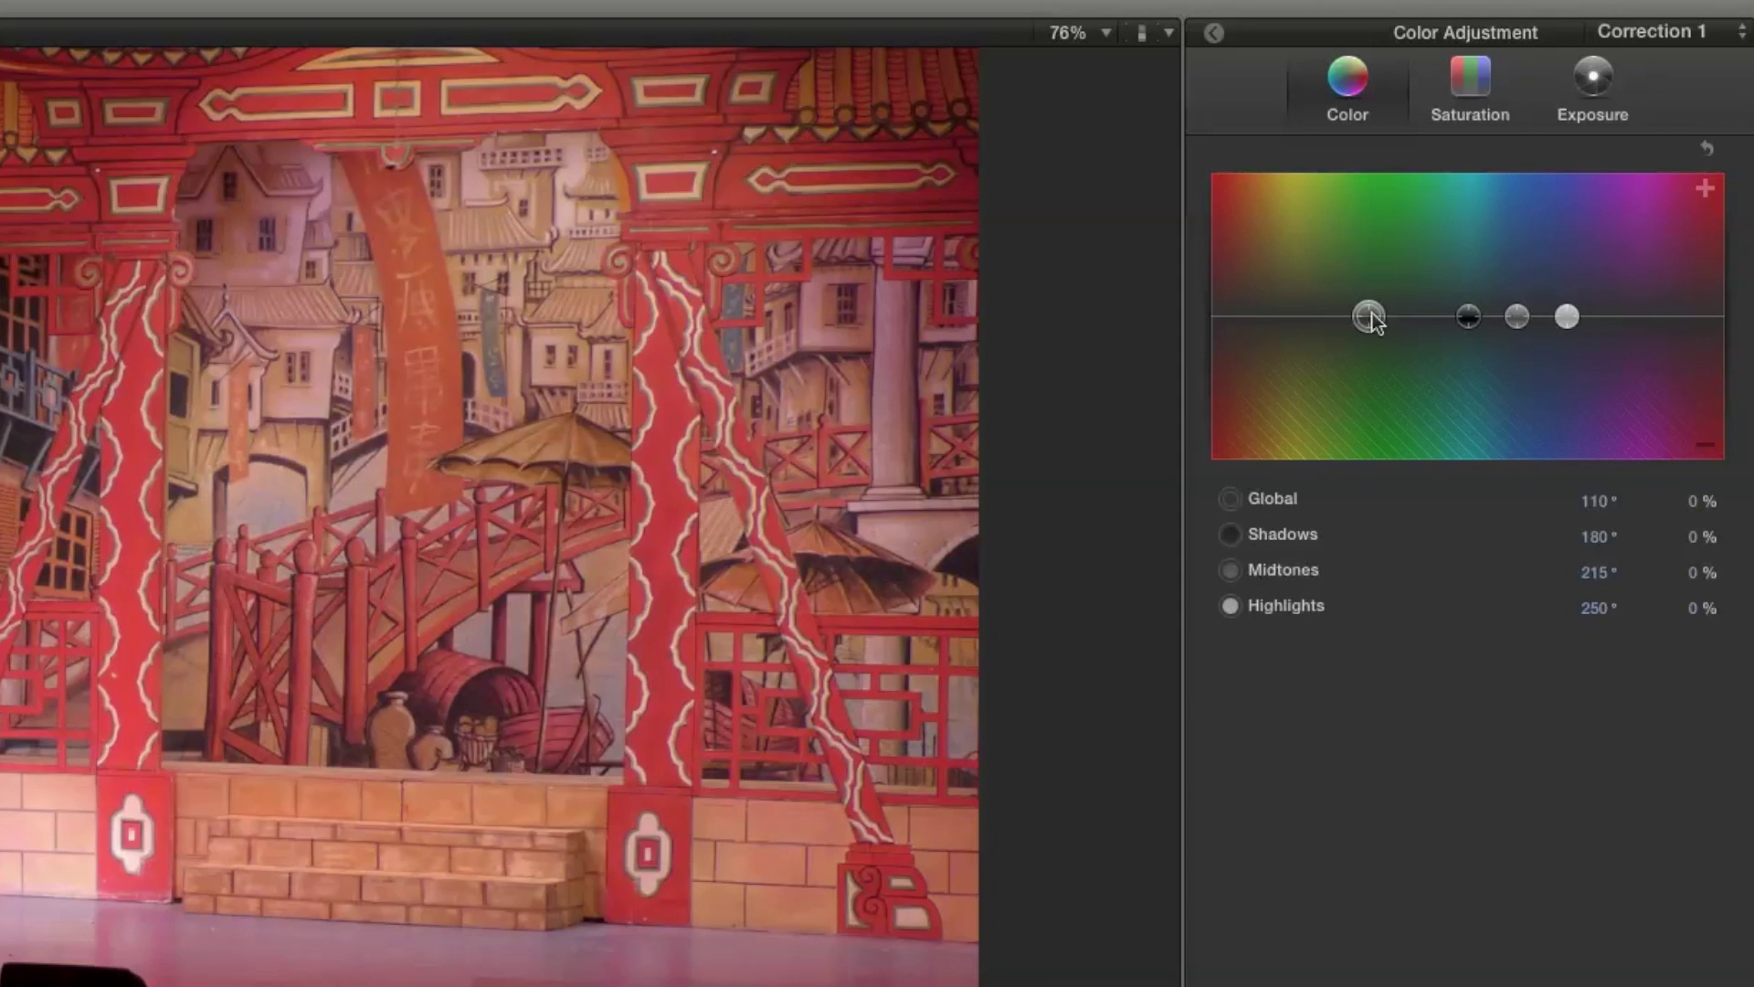
mouse_move(1368, 316)
mouse_down()
mouse_move(1373, 346)
mouse_move(1383, 316)
mouse_up()
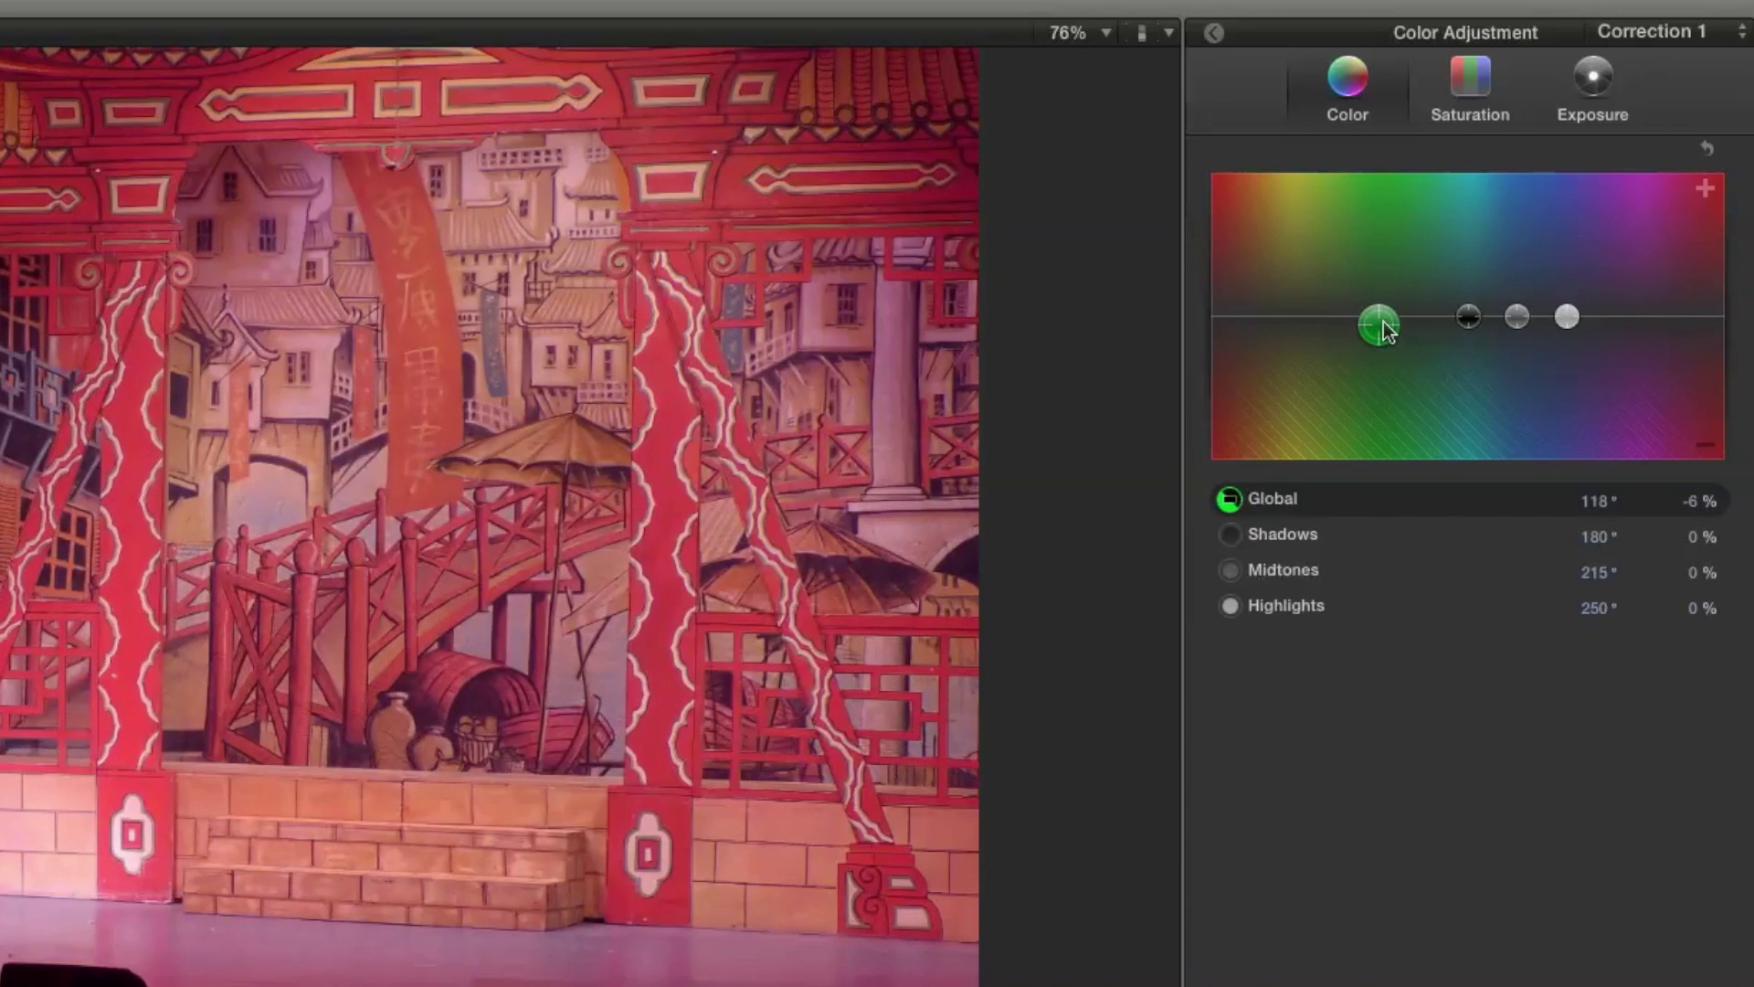
drag(1514, 327, 1518, 313)
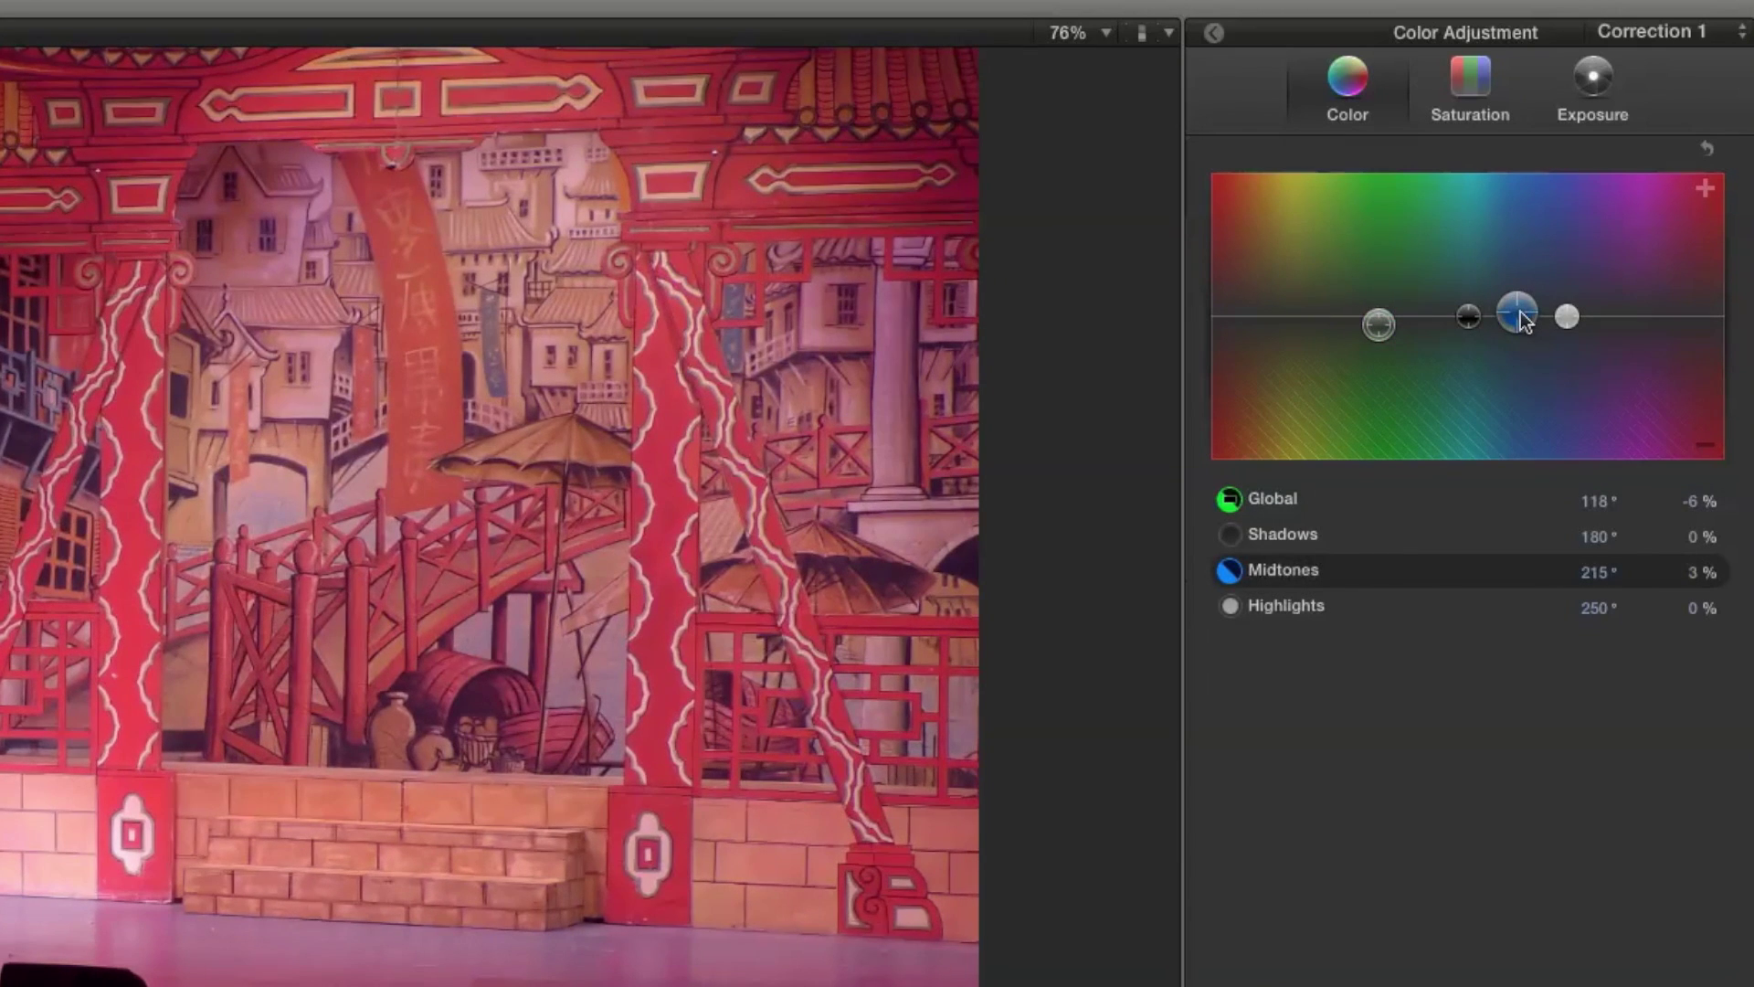
Step: Raise highlight exposure to 12% and darken midtones to -7%
click(1601, 112)
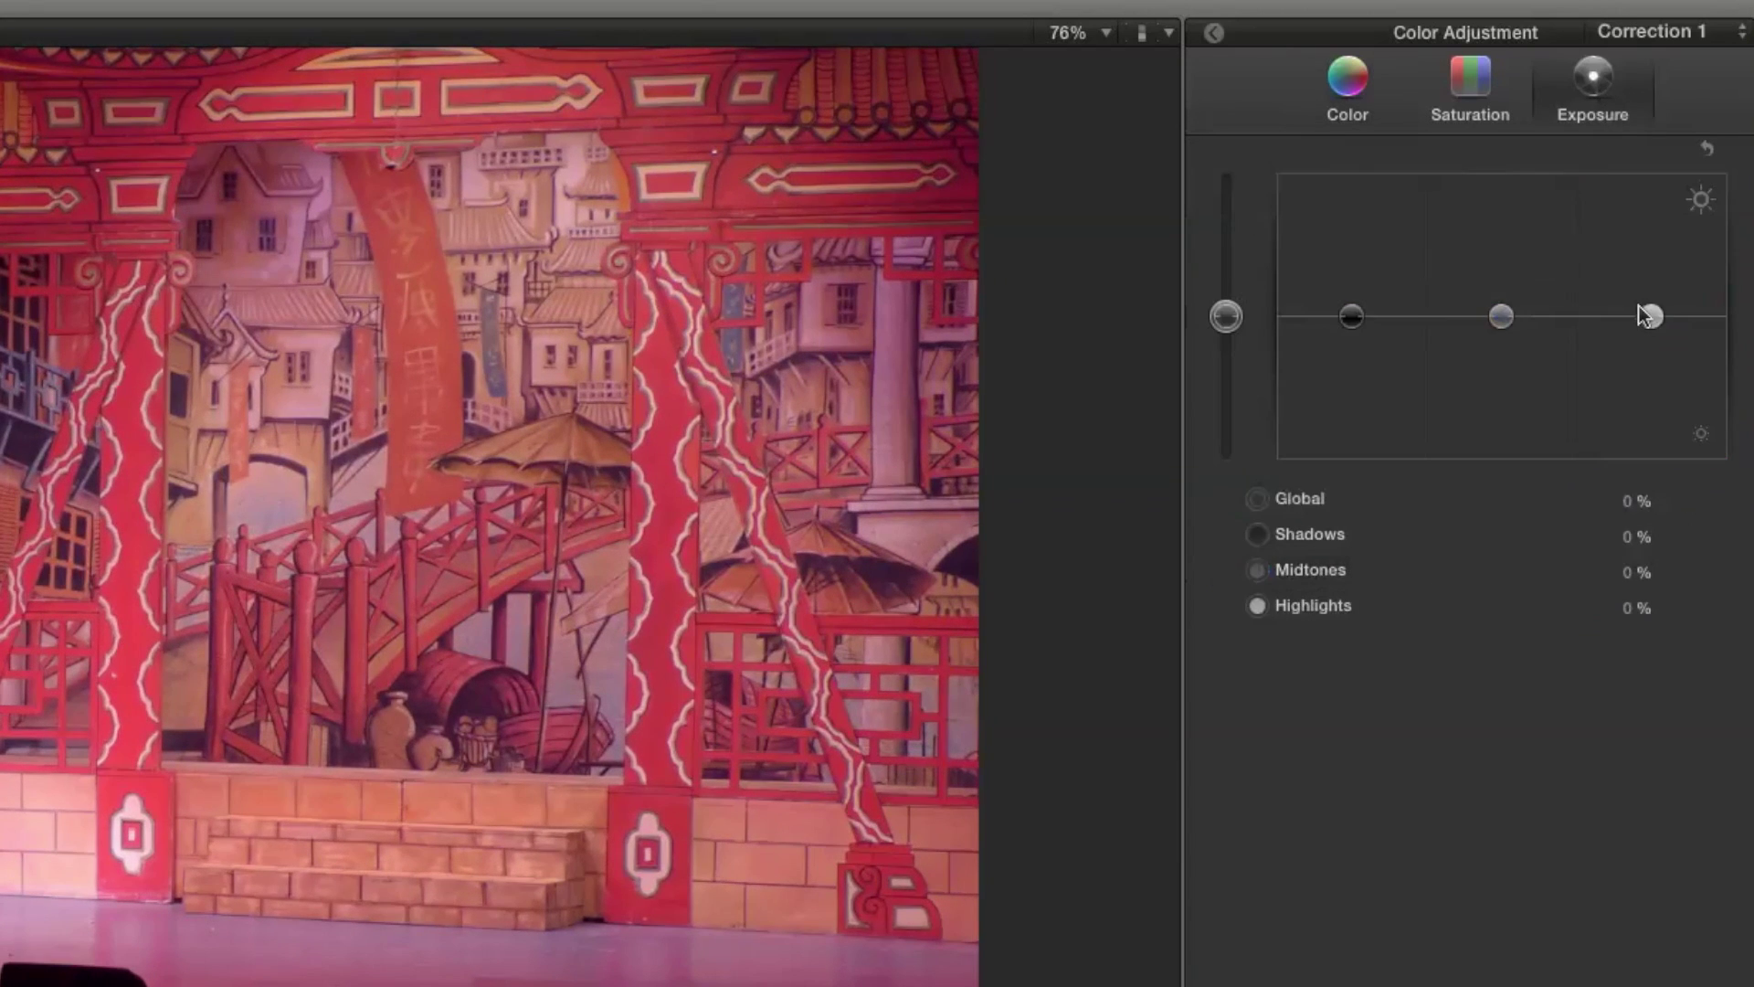
drag(1645, 313, 1656, 302)
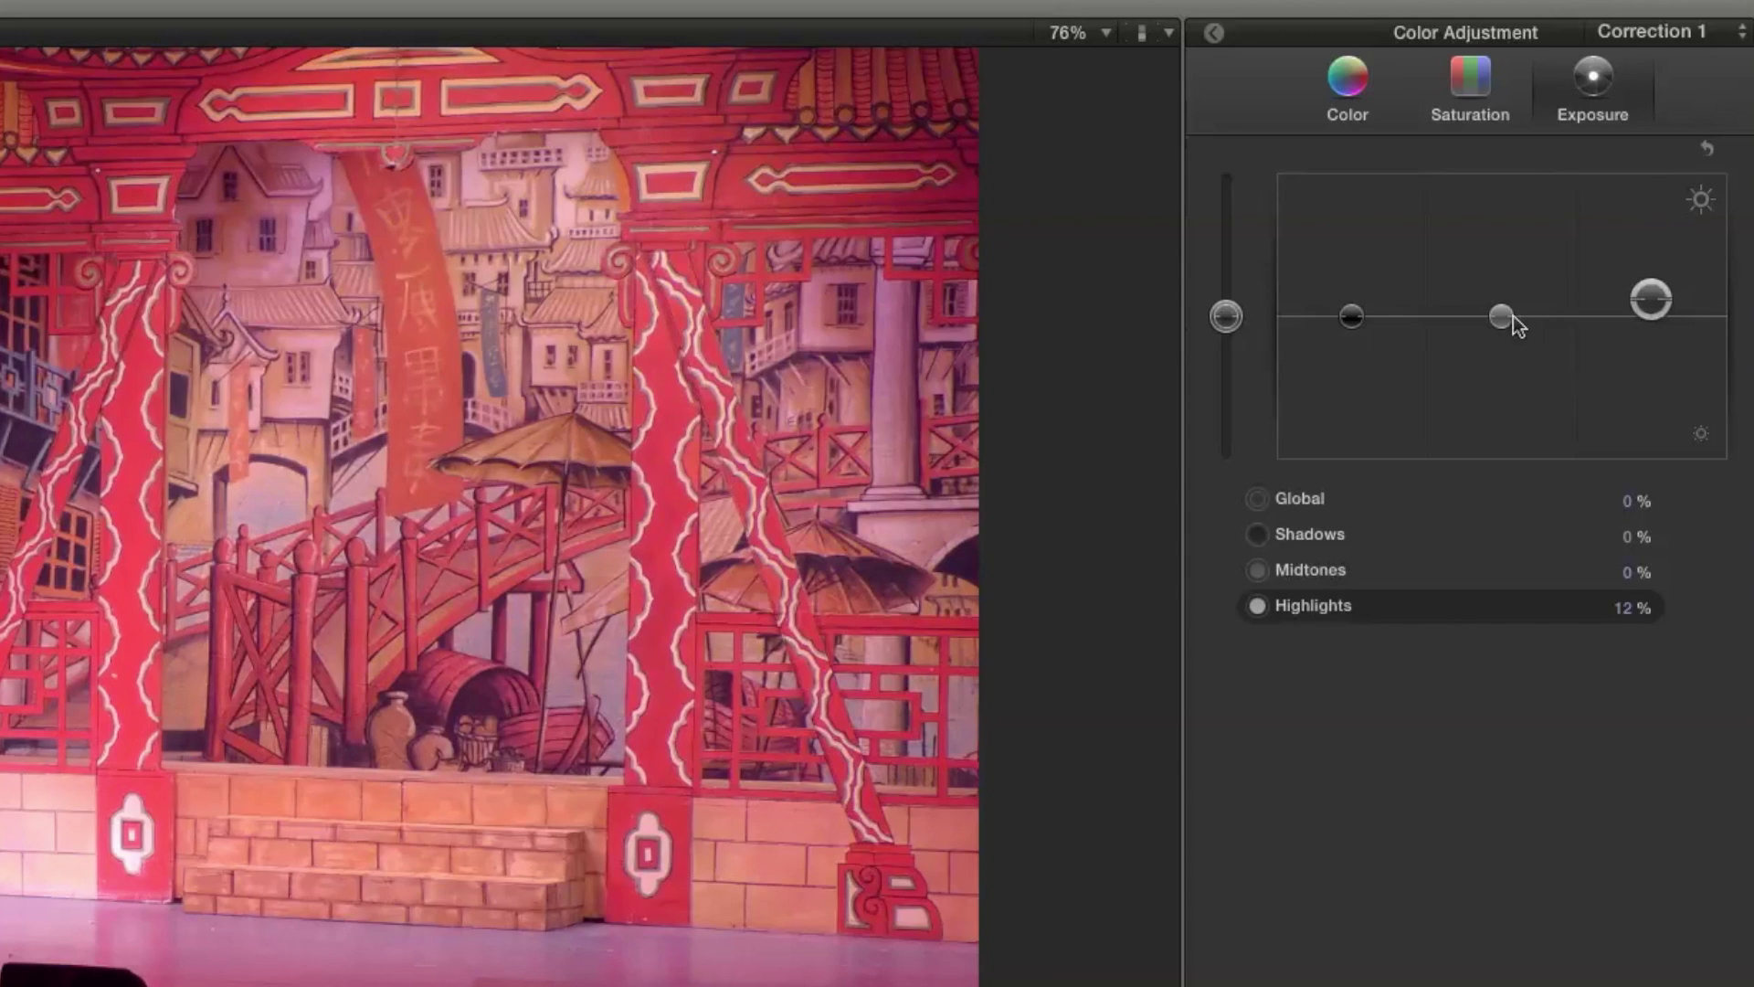
drag(1510, 320, 1512, 335)
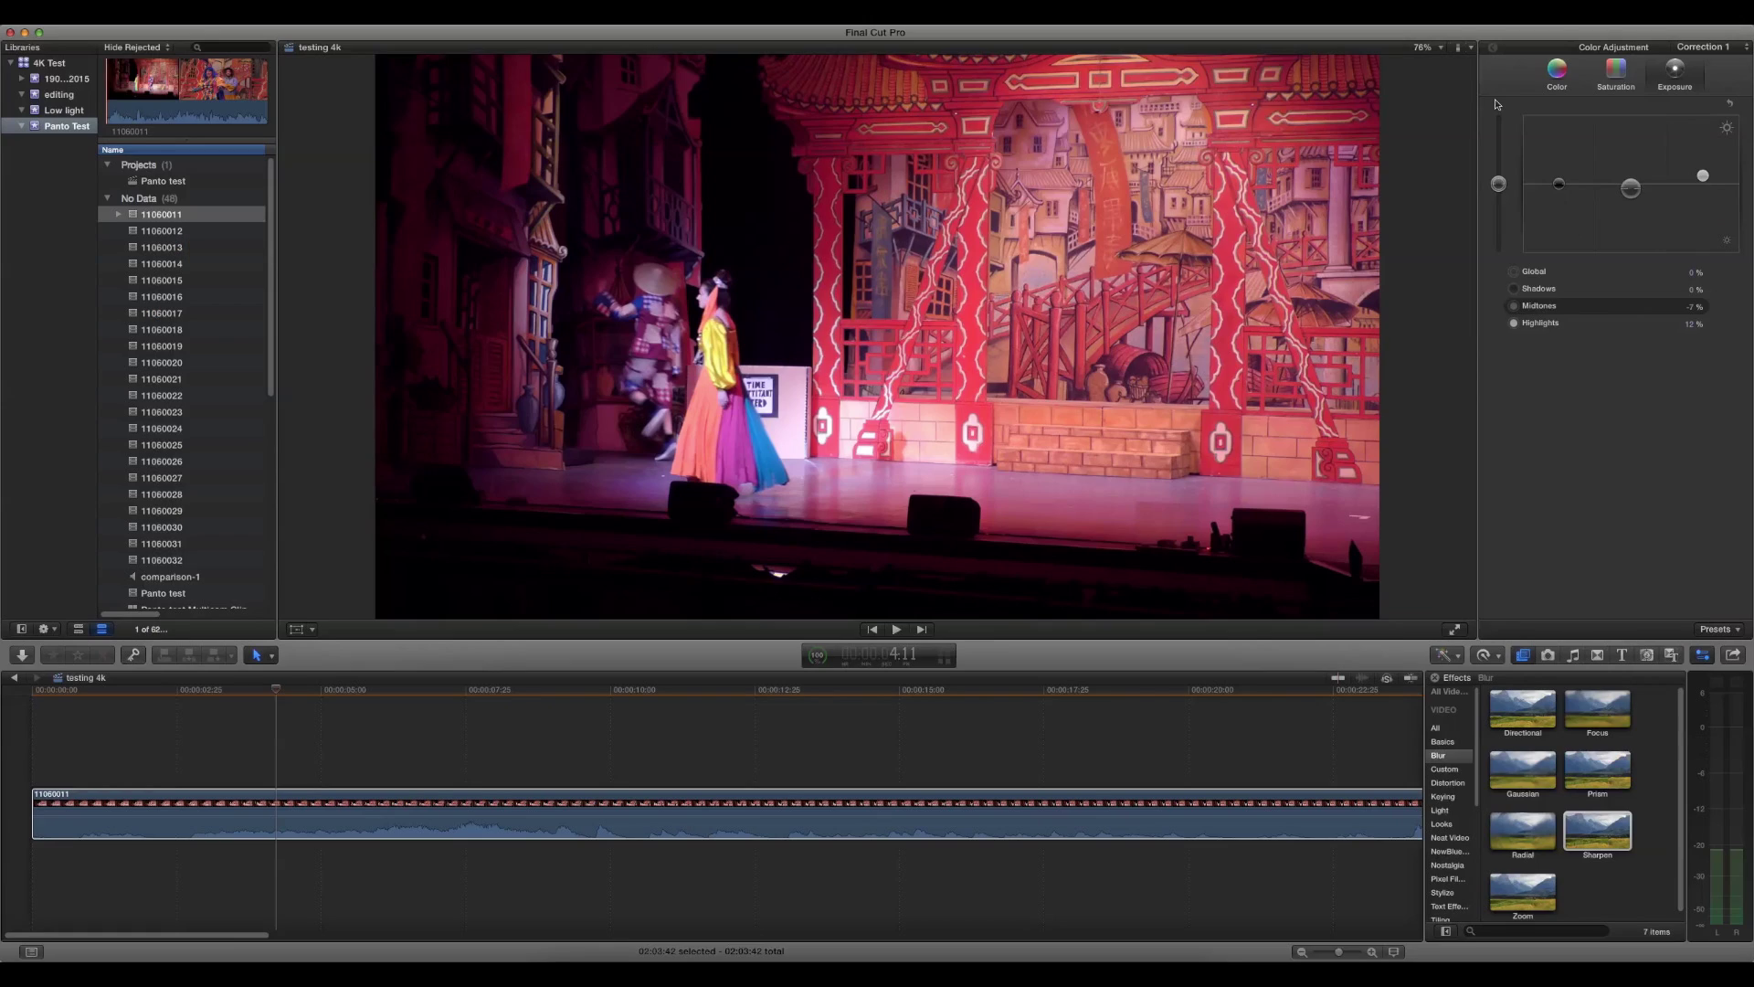
Step: Apply a Sharpen effect with Amount 7.2 to clip 11060011 and play from a new point
click(1213, 34)
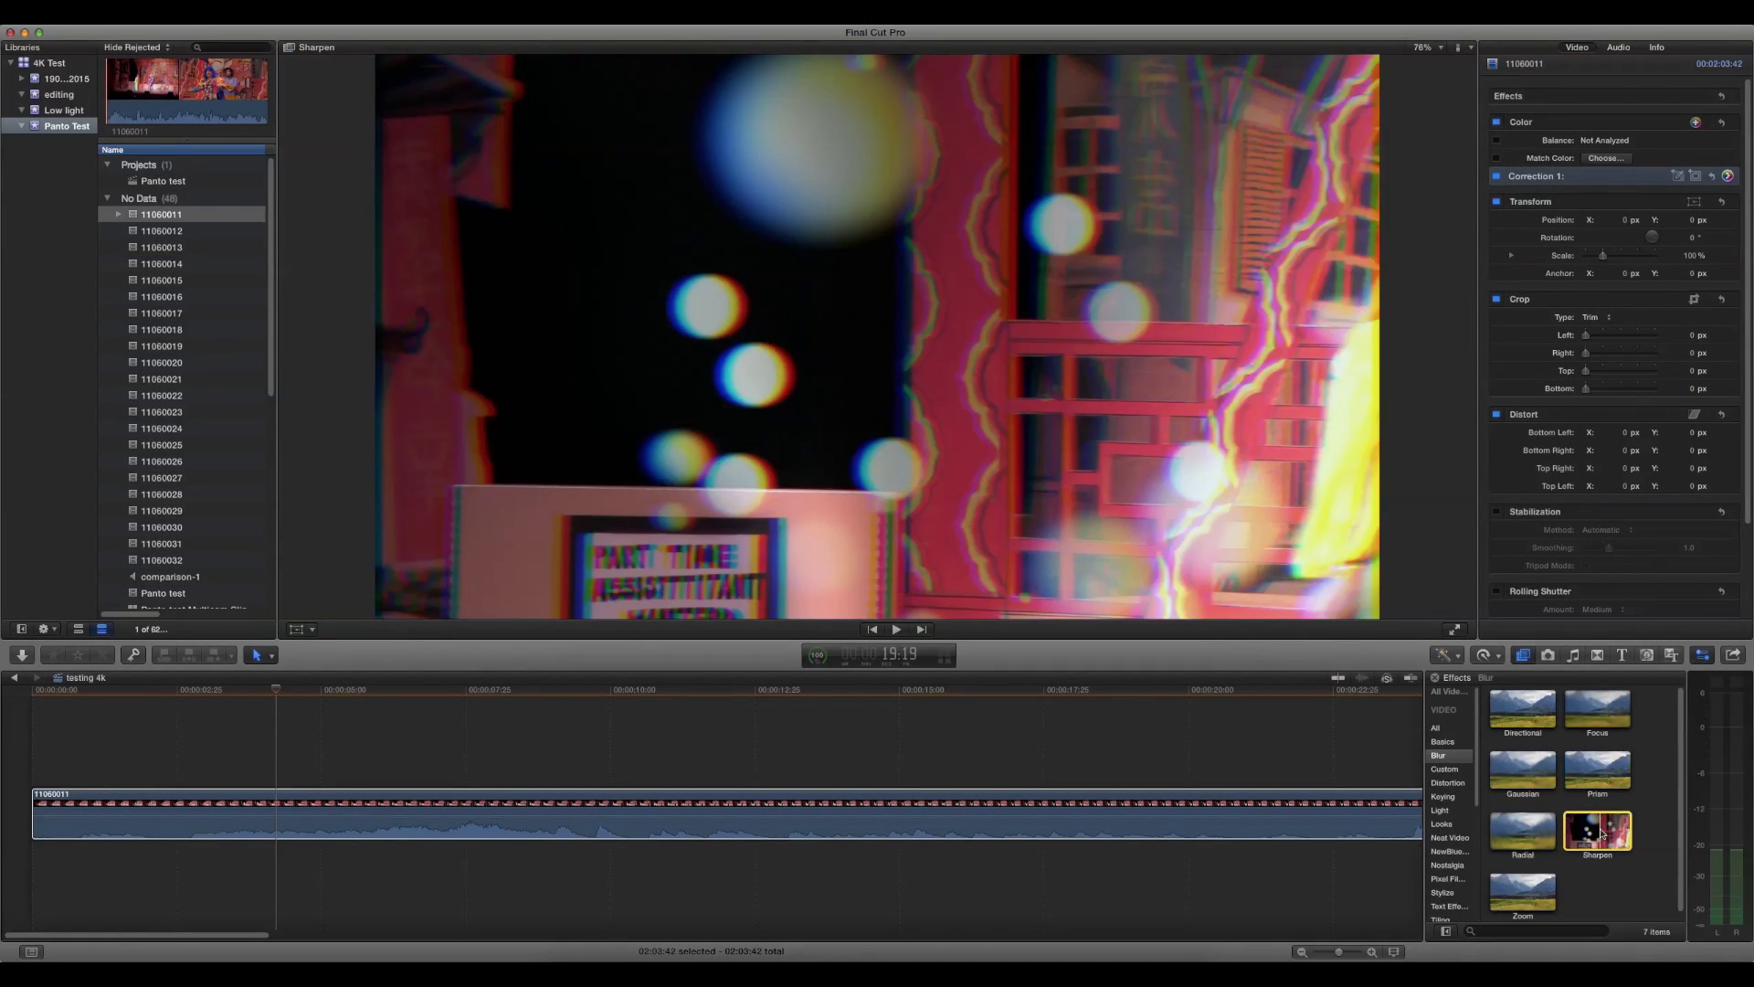
drag(1602, 833, 501, 815)
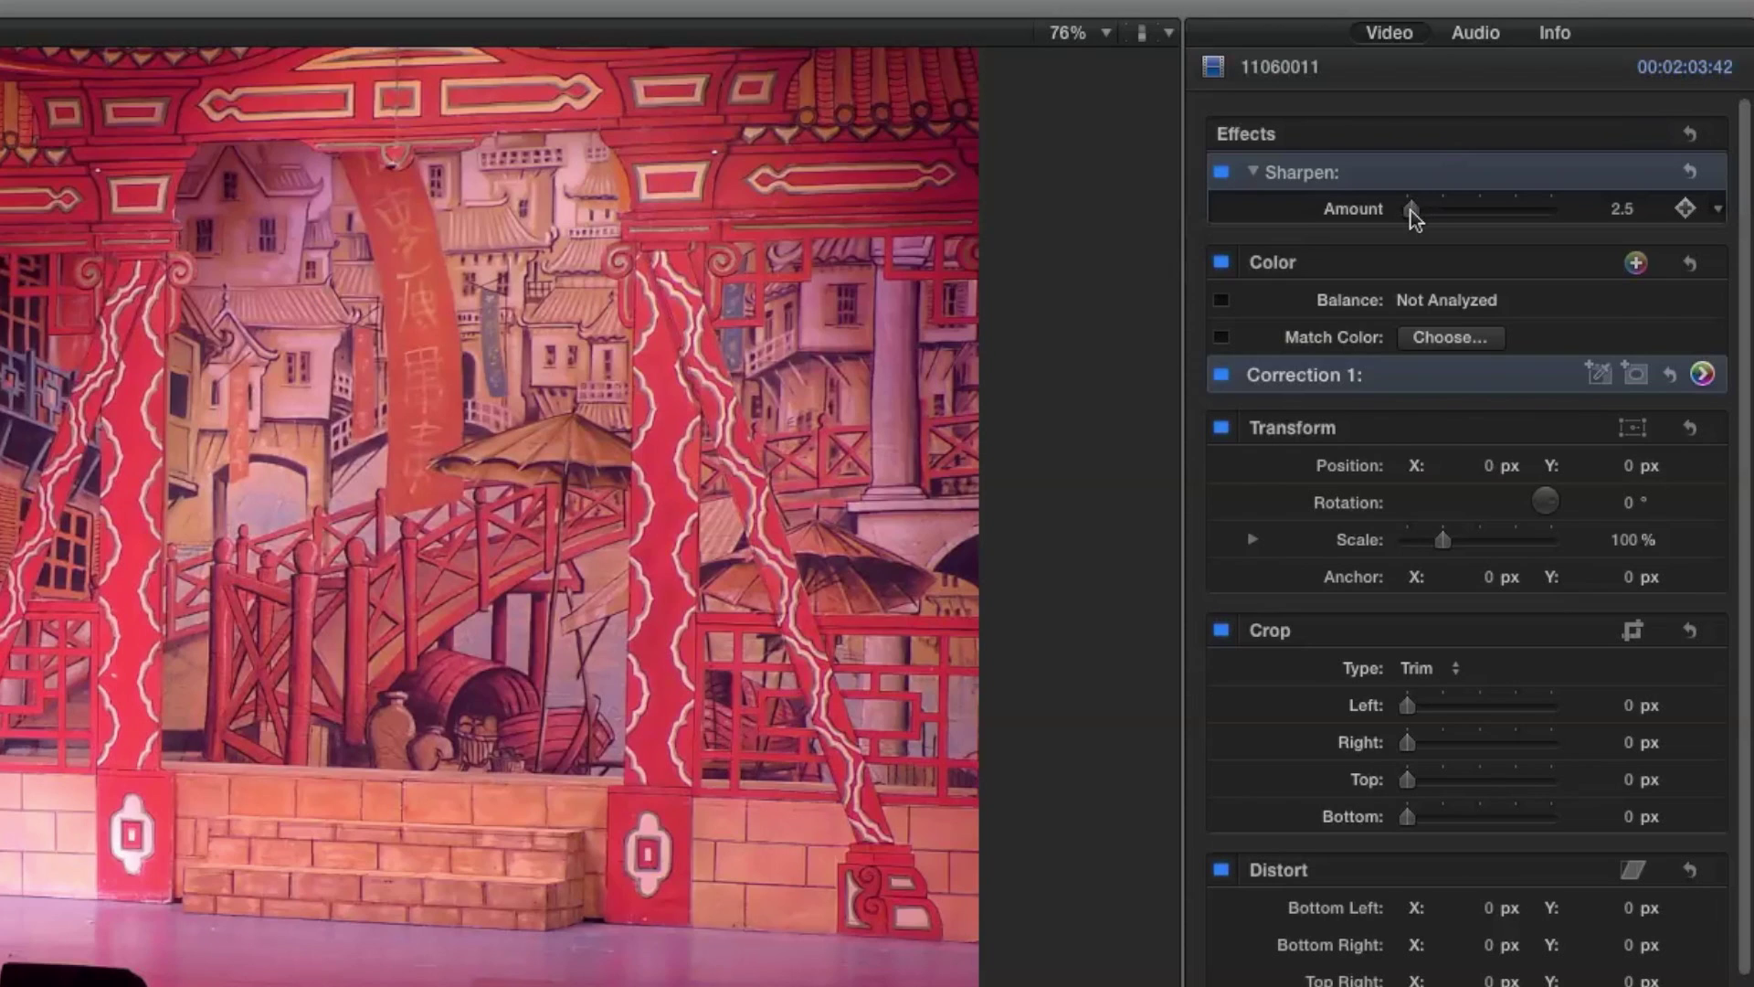
drag(1590, 134, 1595, 136)
drag(1423, 212, 1416, 212)
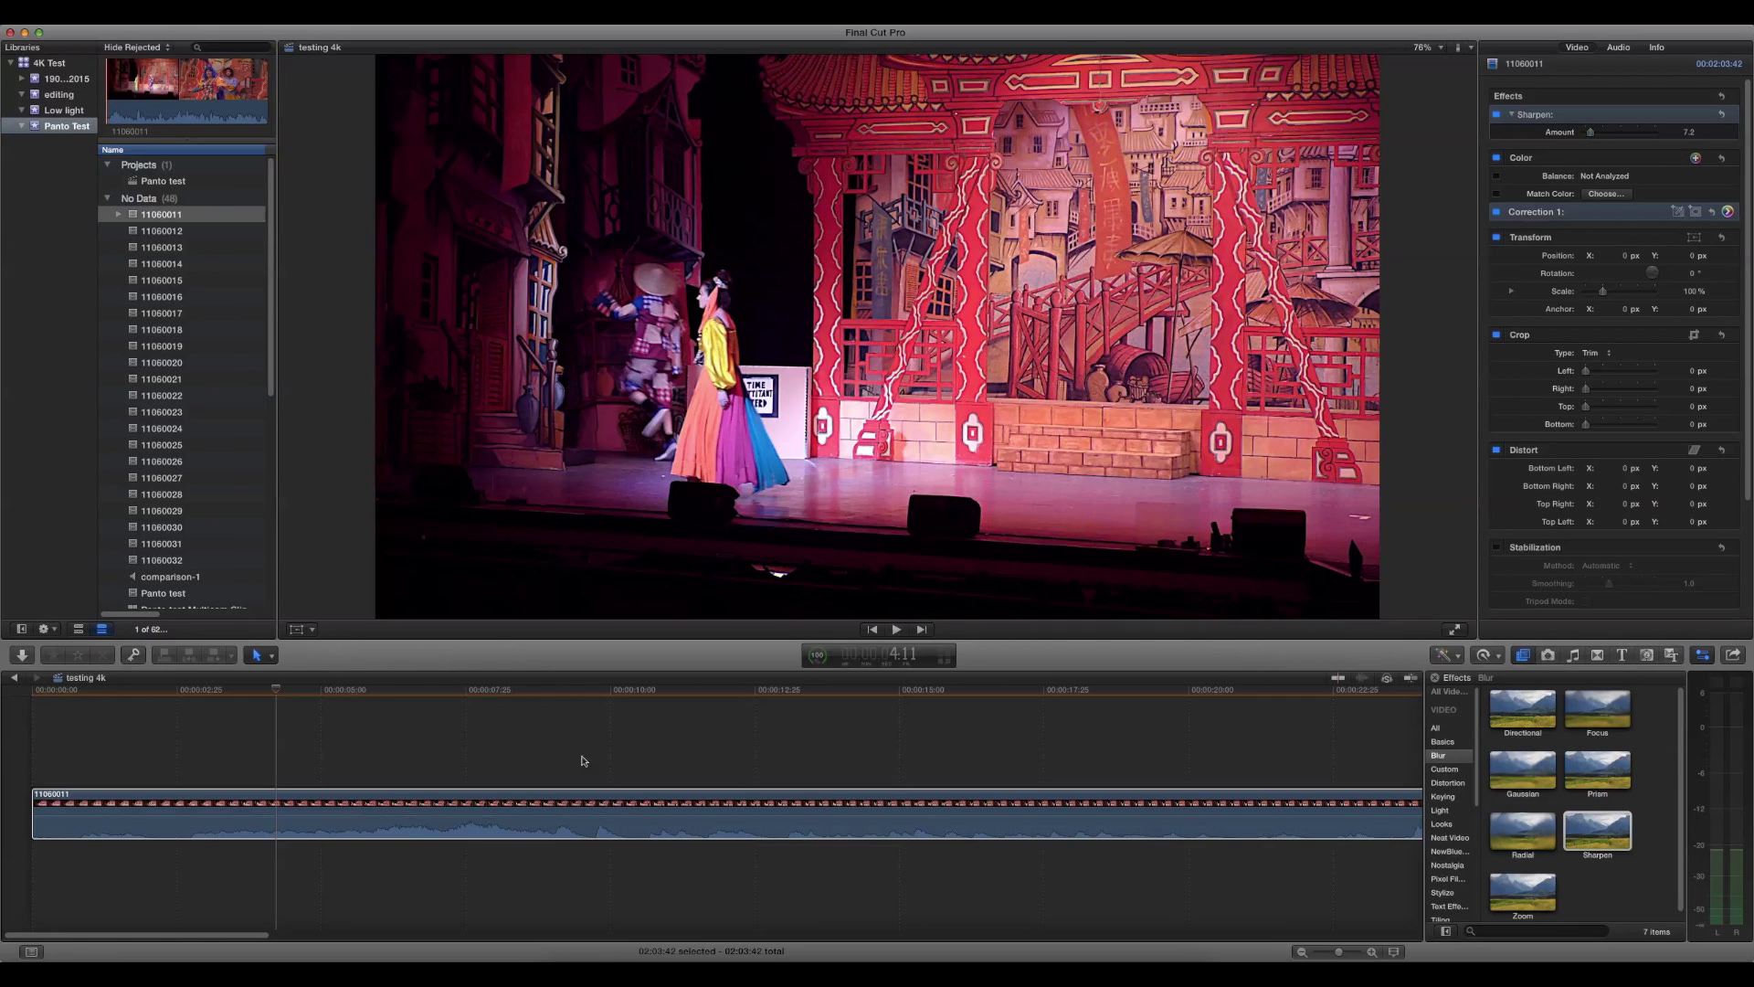
click(297, 694)
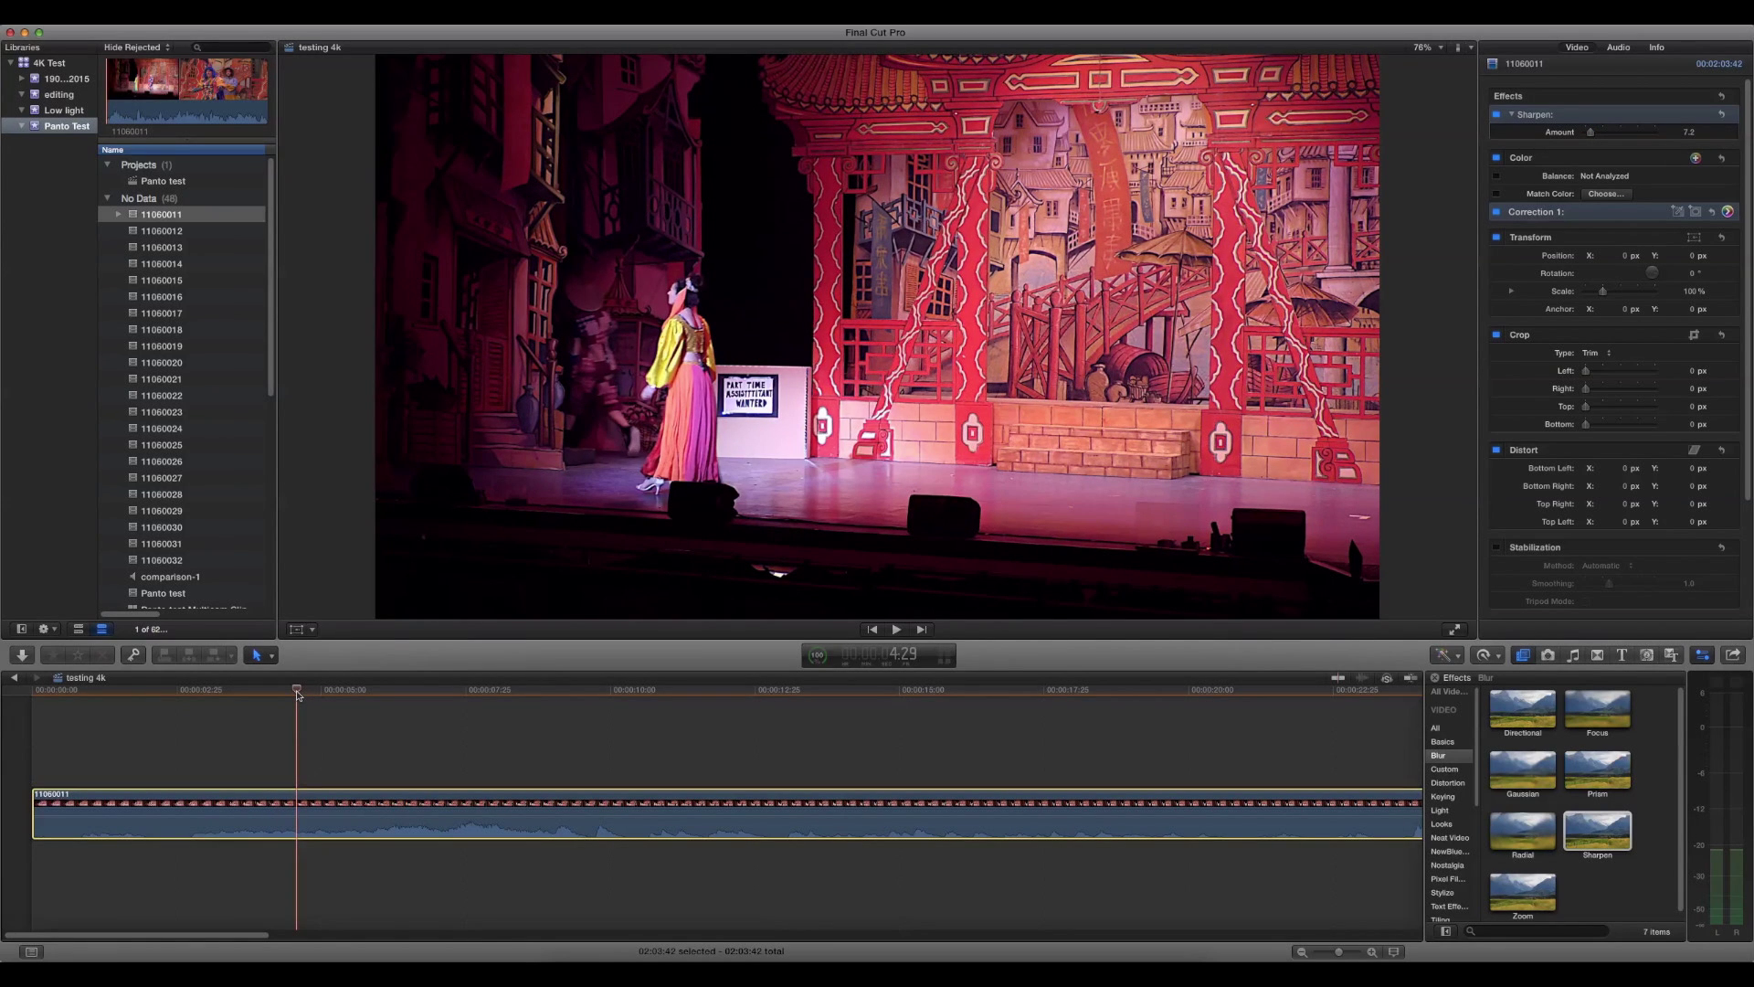
key(space)
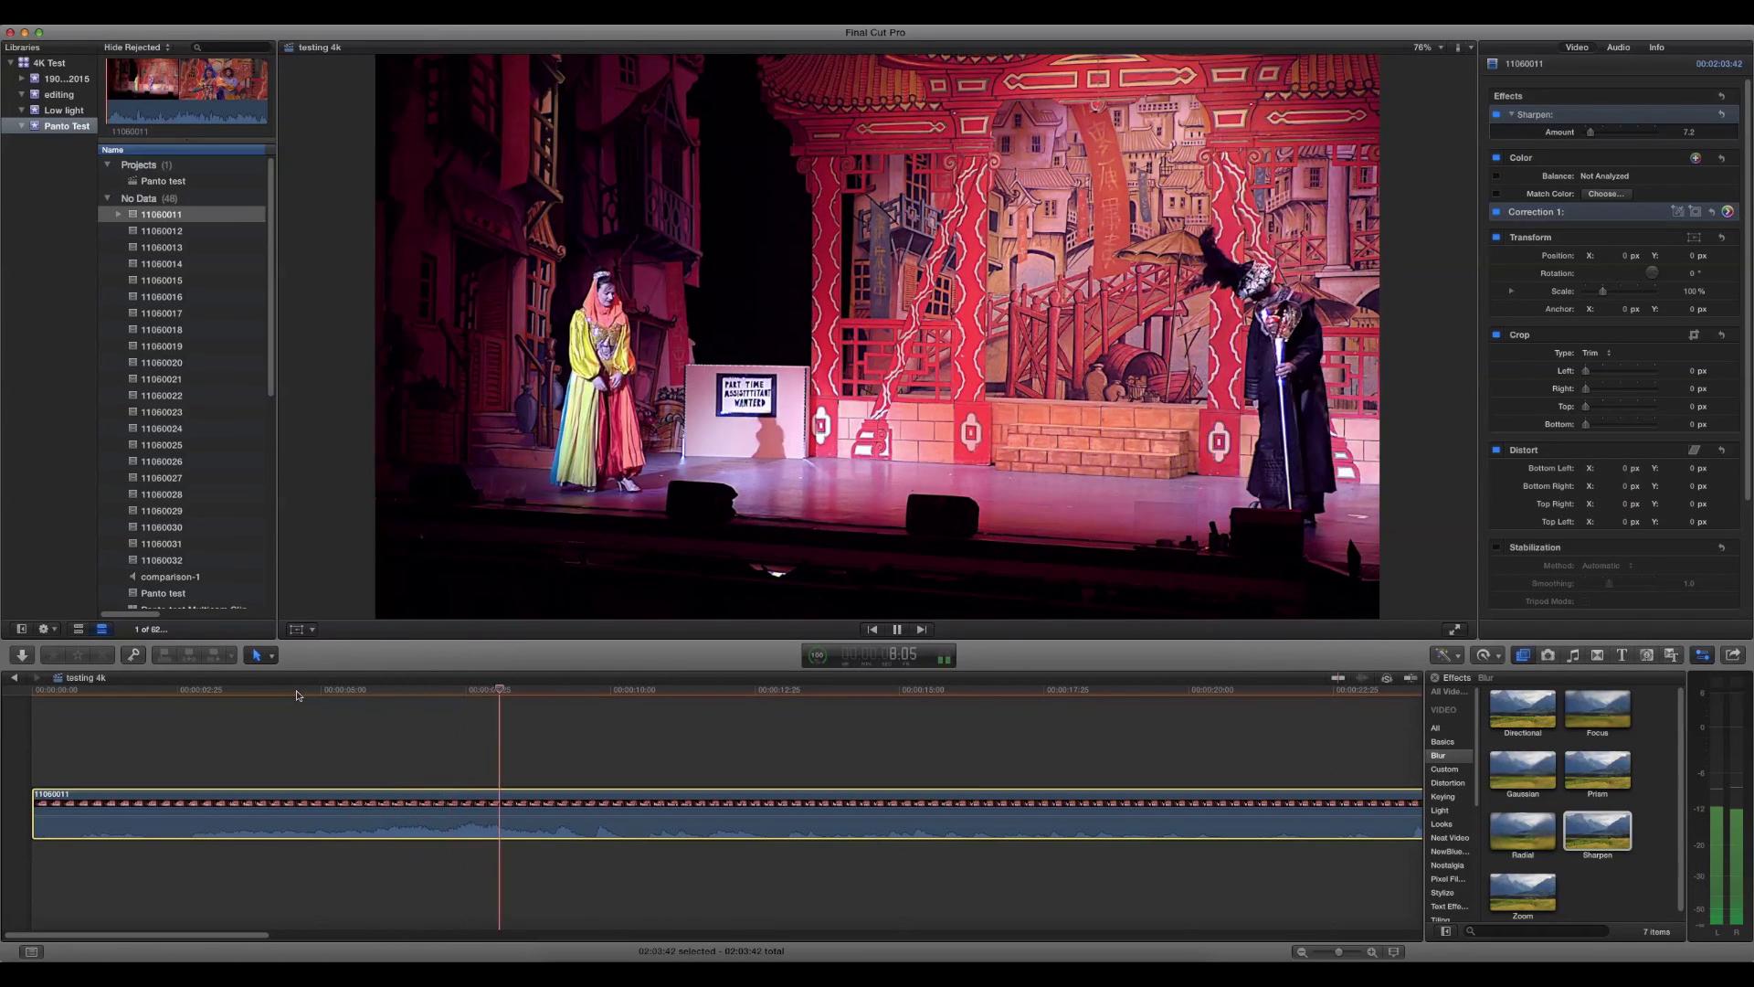
Step: Add a Bokeh Random effect from the Light category to the clip and preview playback
key(space)
click(1443, 796)
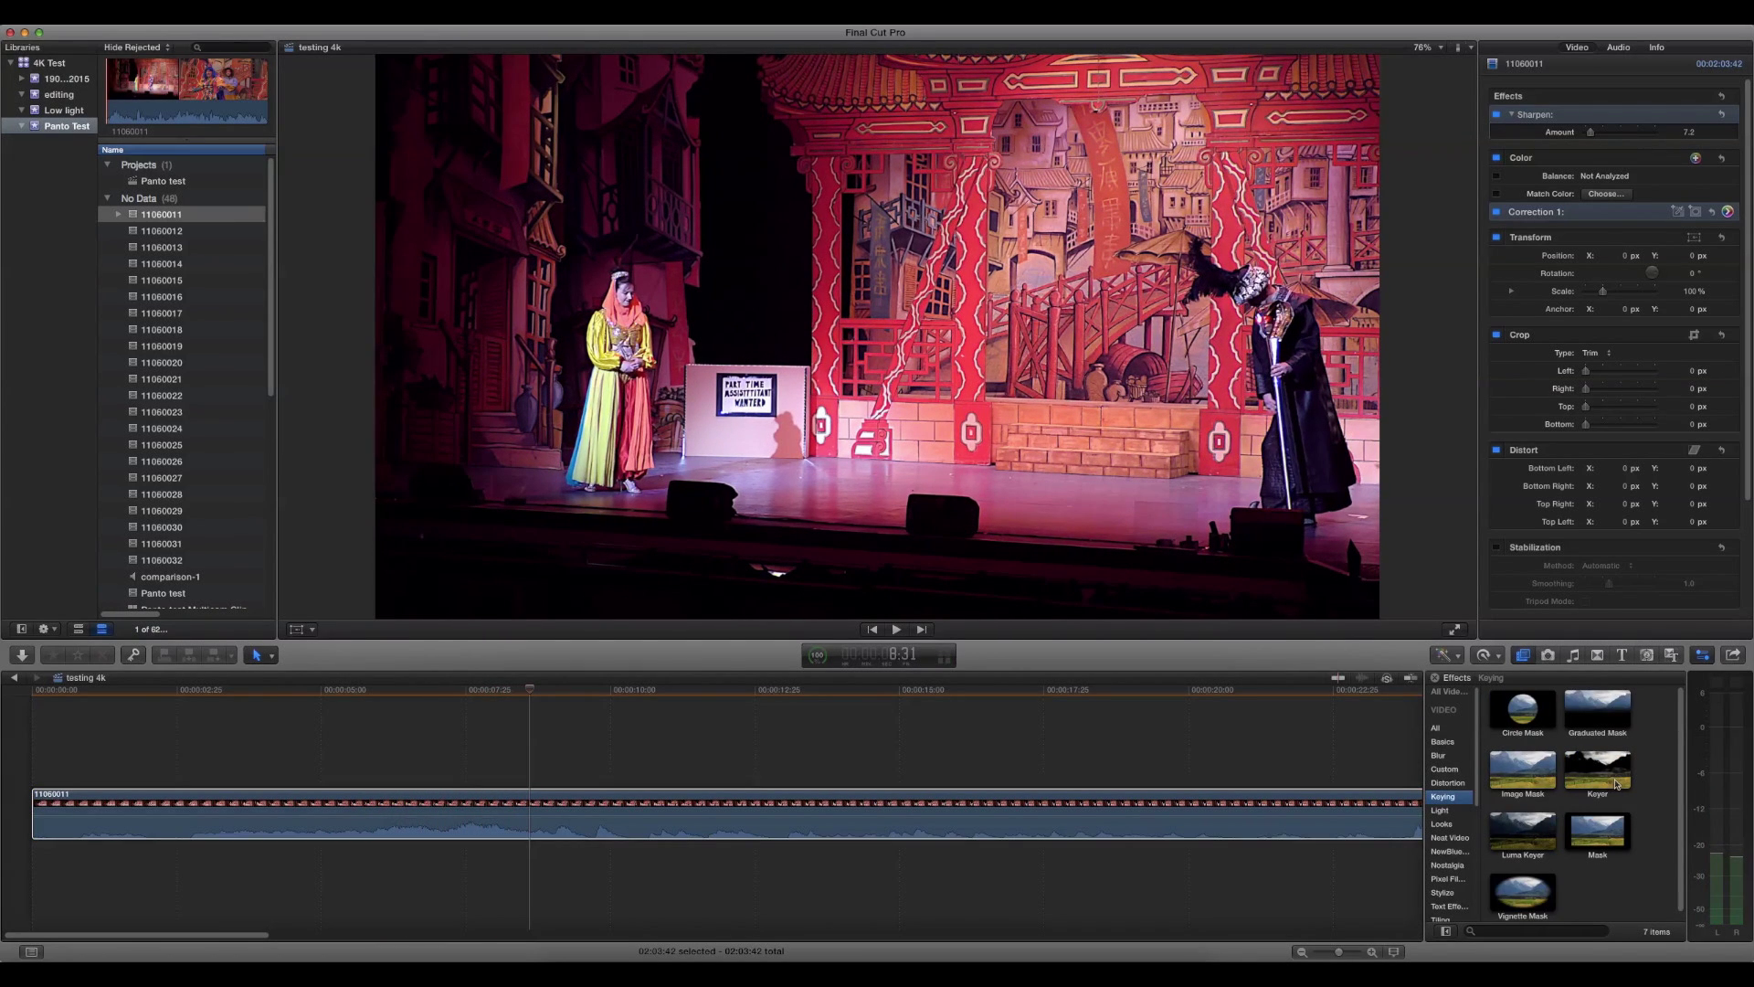
click(1441, 810)
click(1598, 766)
drag(1597, 766, 1048, 791)
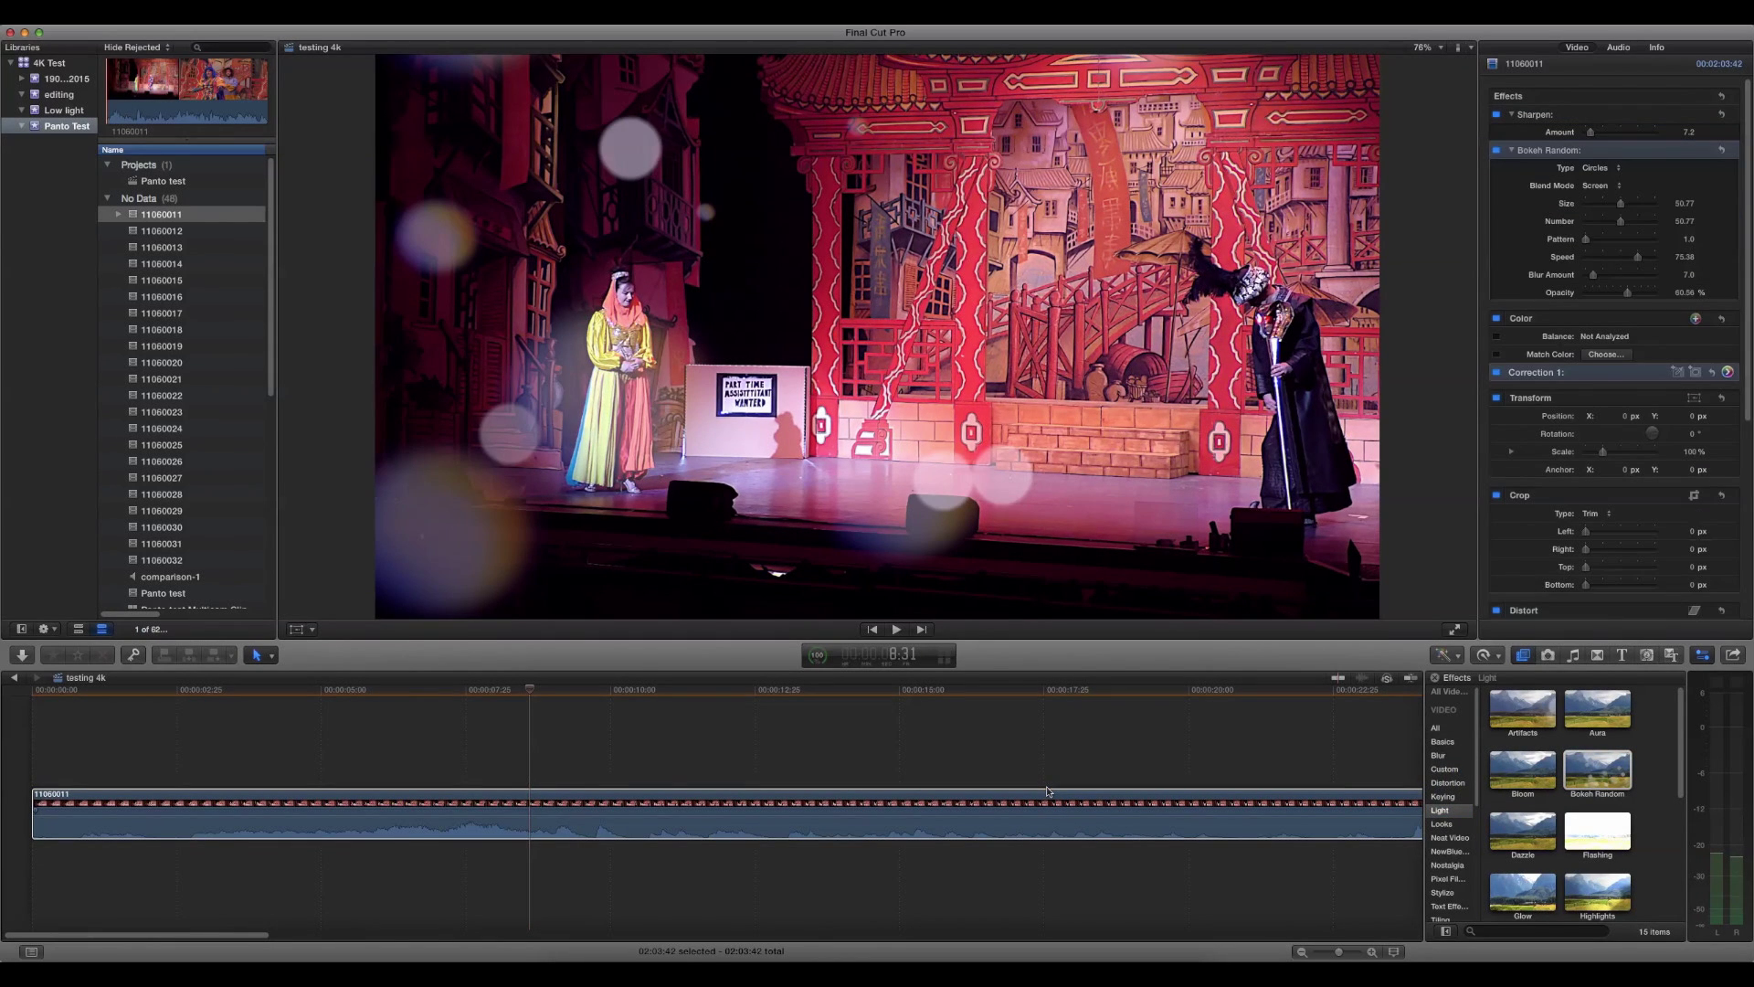
key(space)
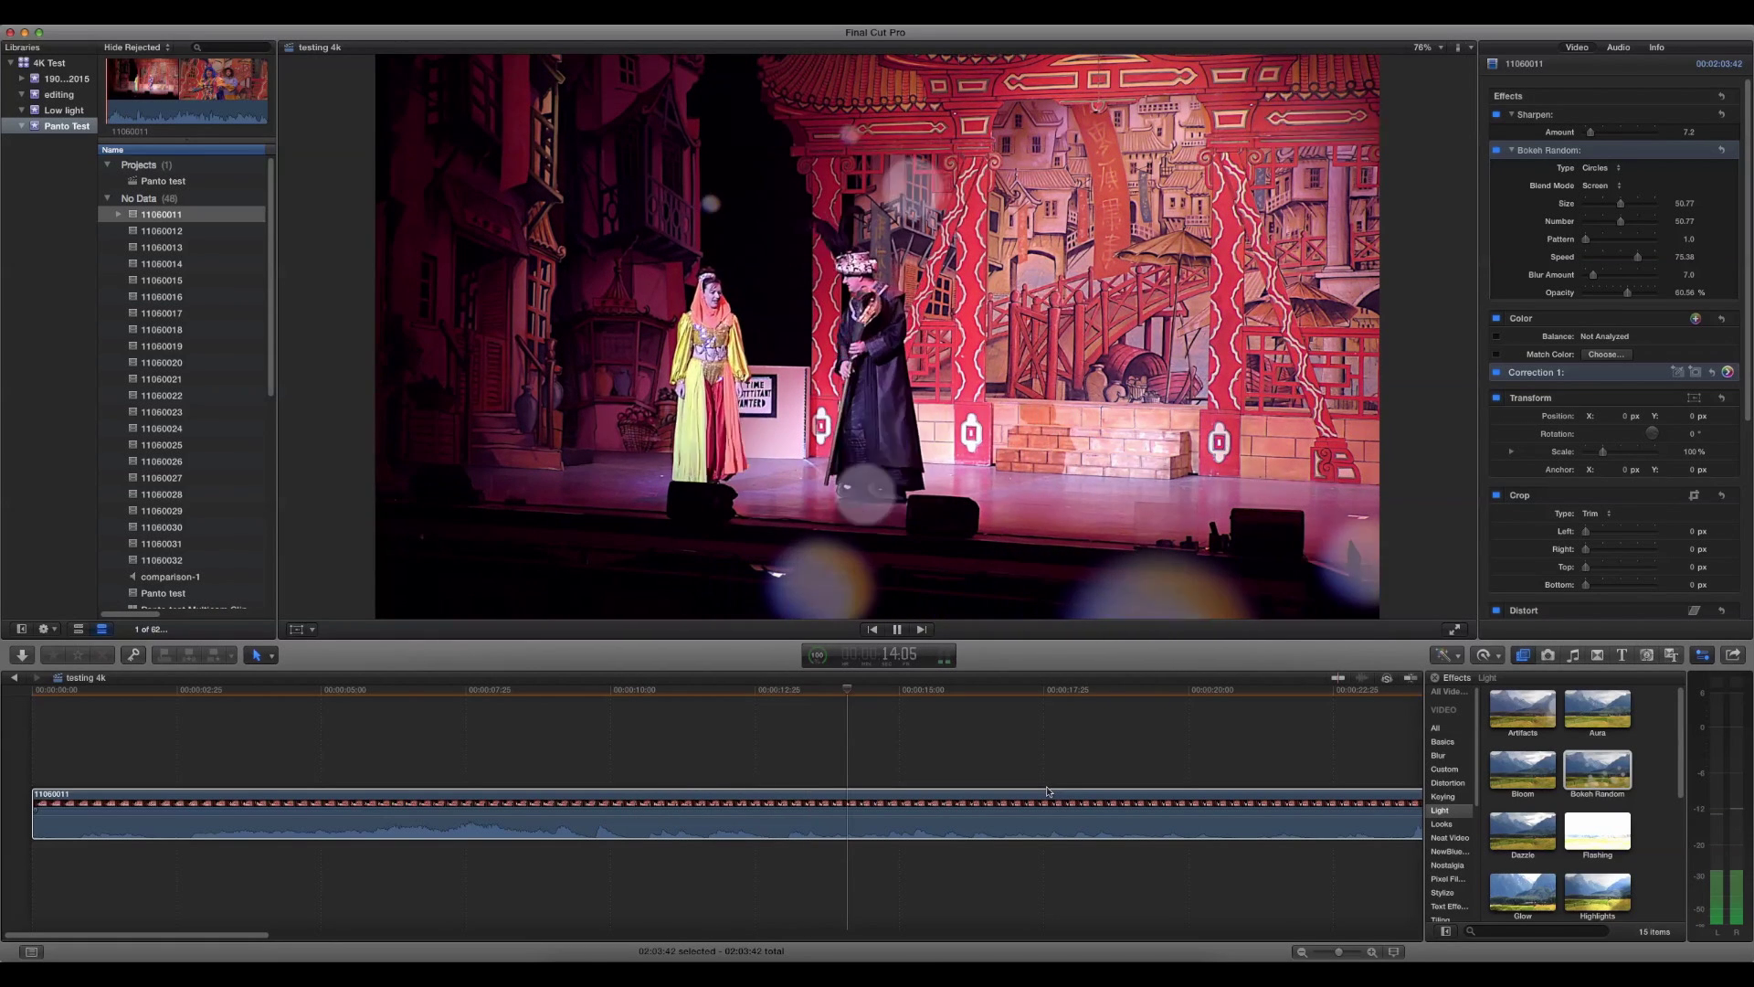
key(space)
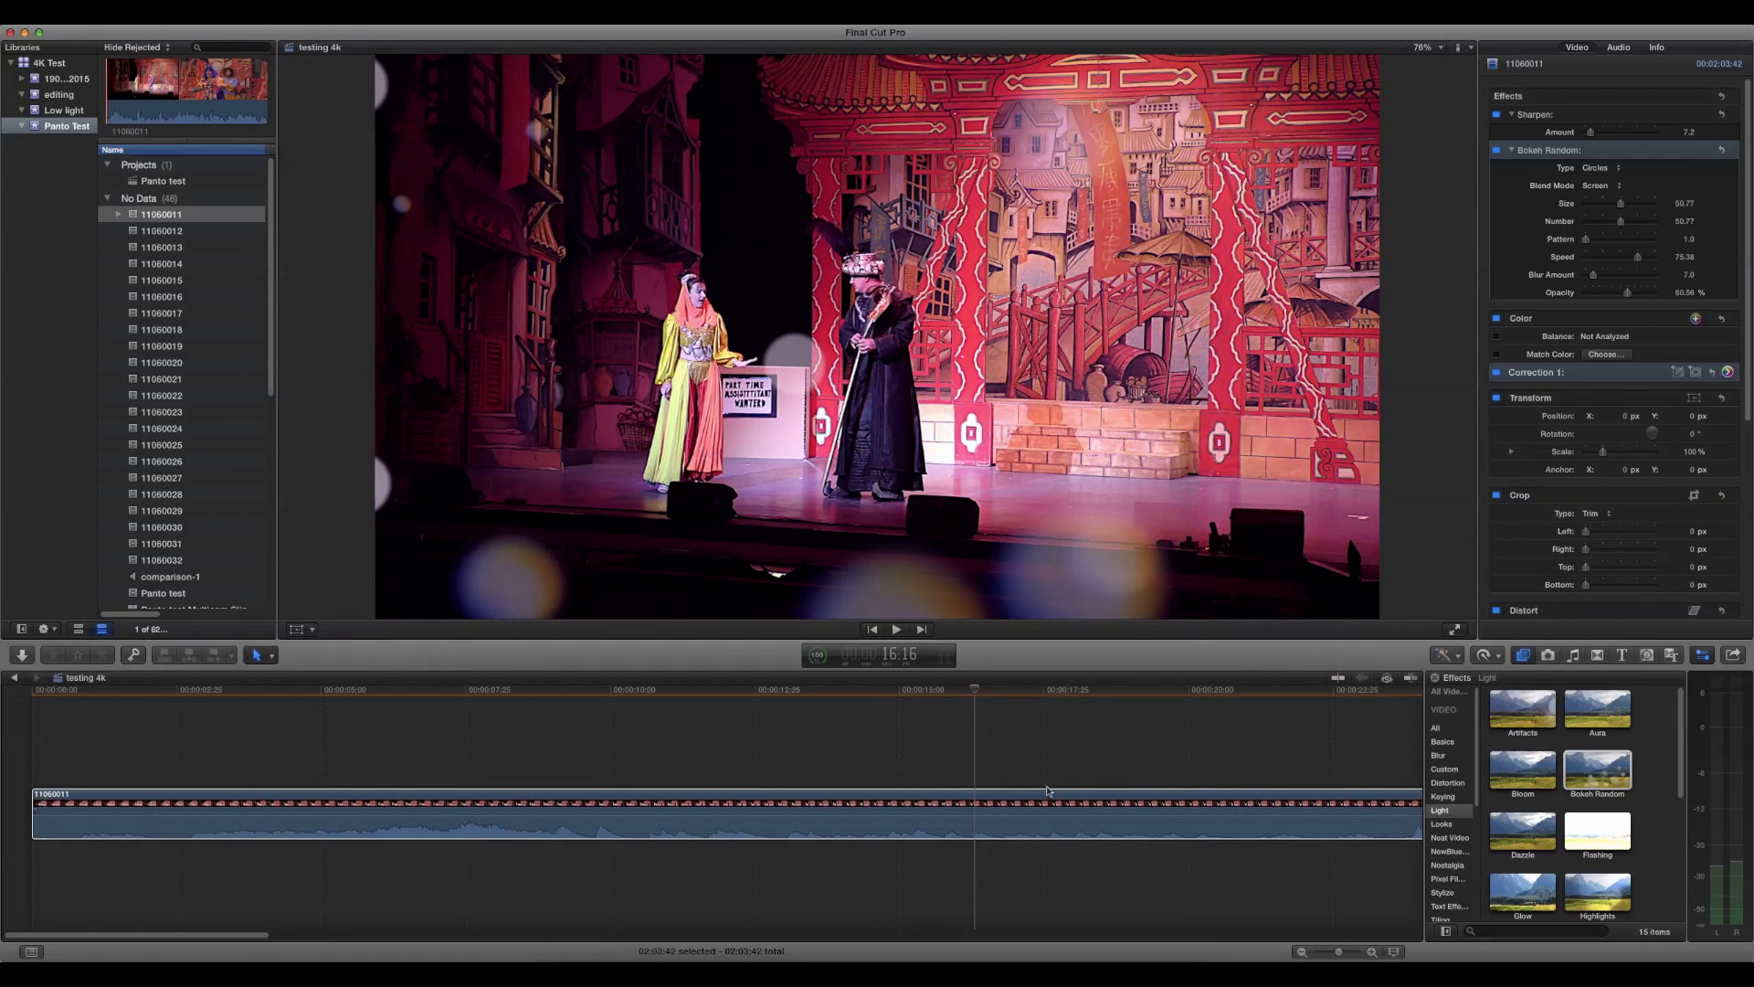
Step: Switch viewer playback to Proxy media and play a section from earlier in the clip
click(1460, 46)
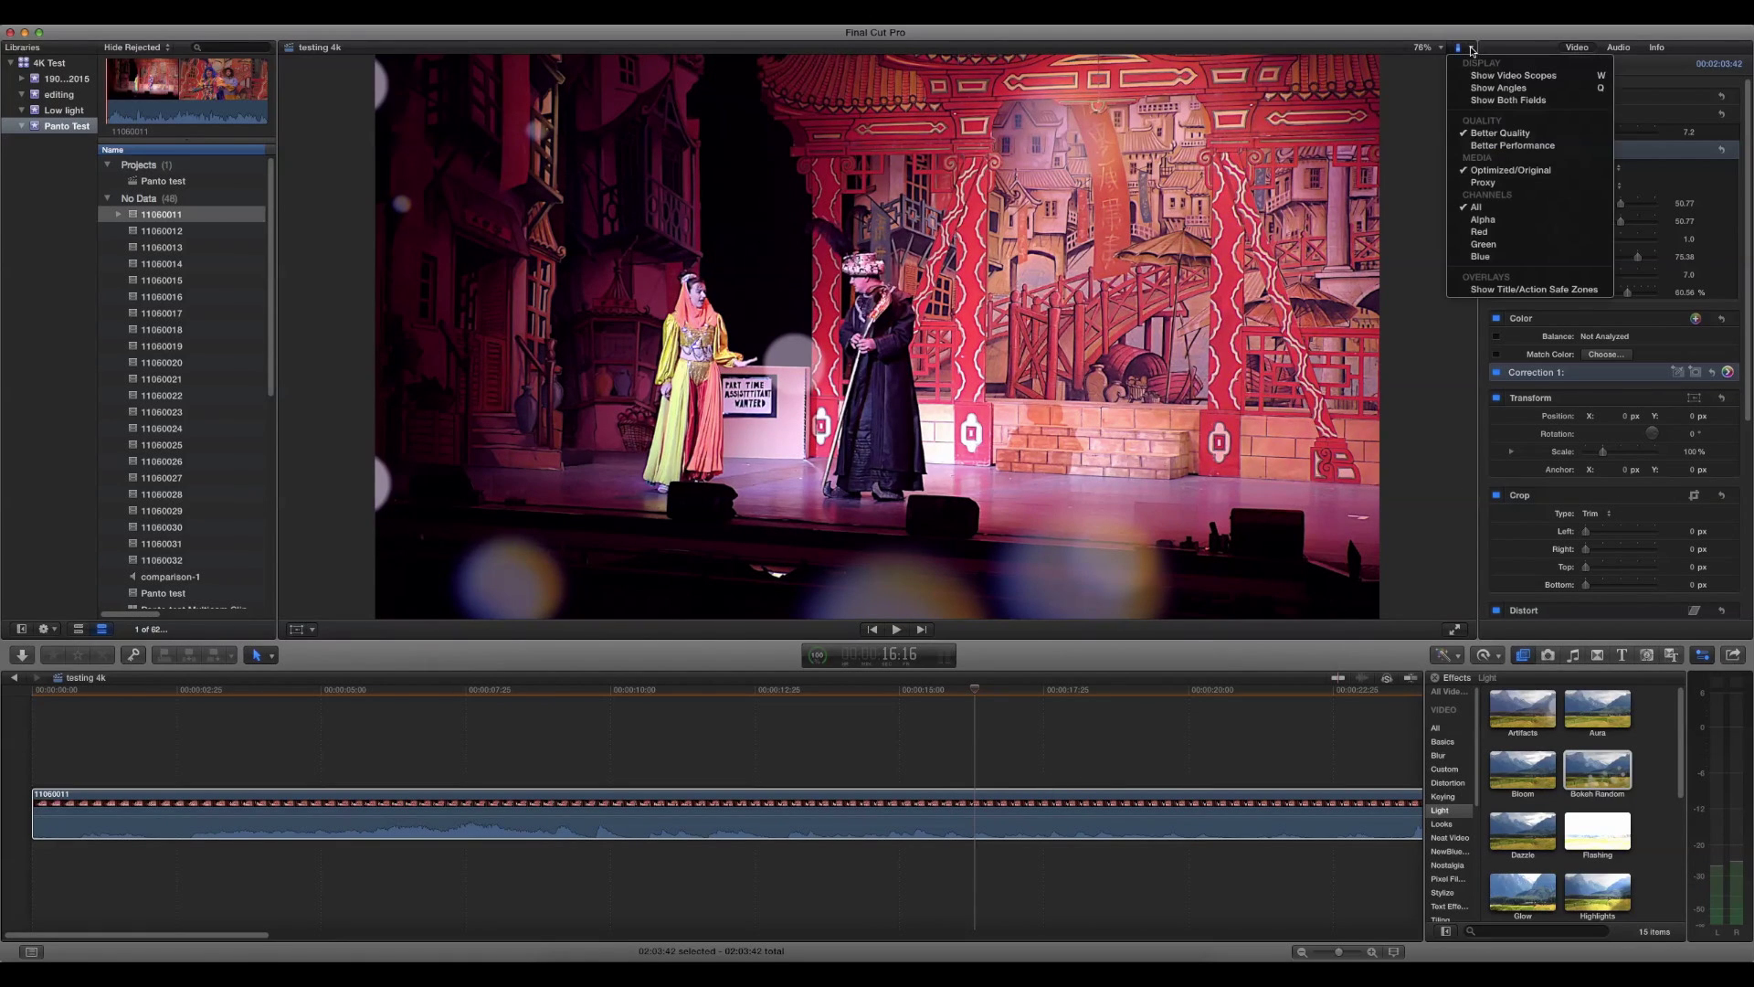
click(1485, 184)
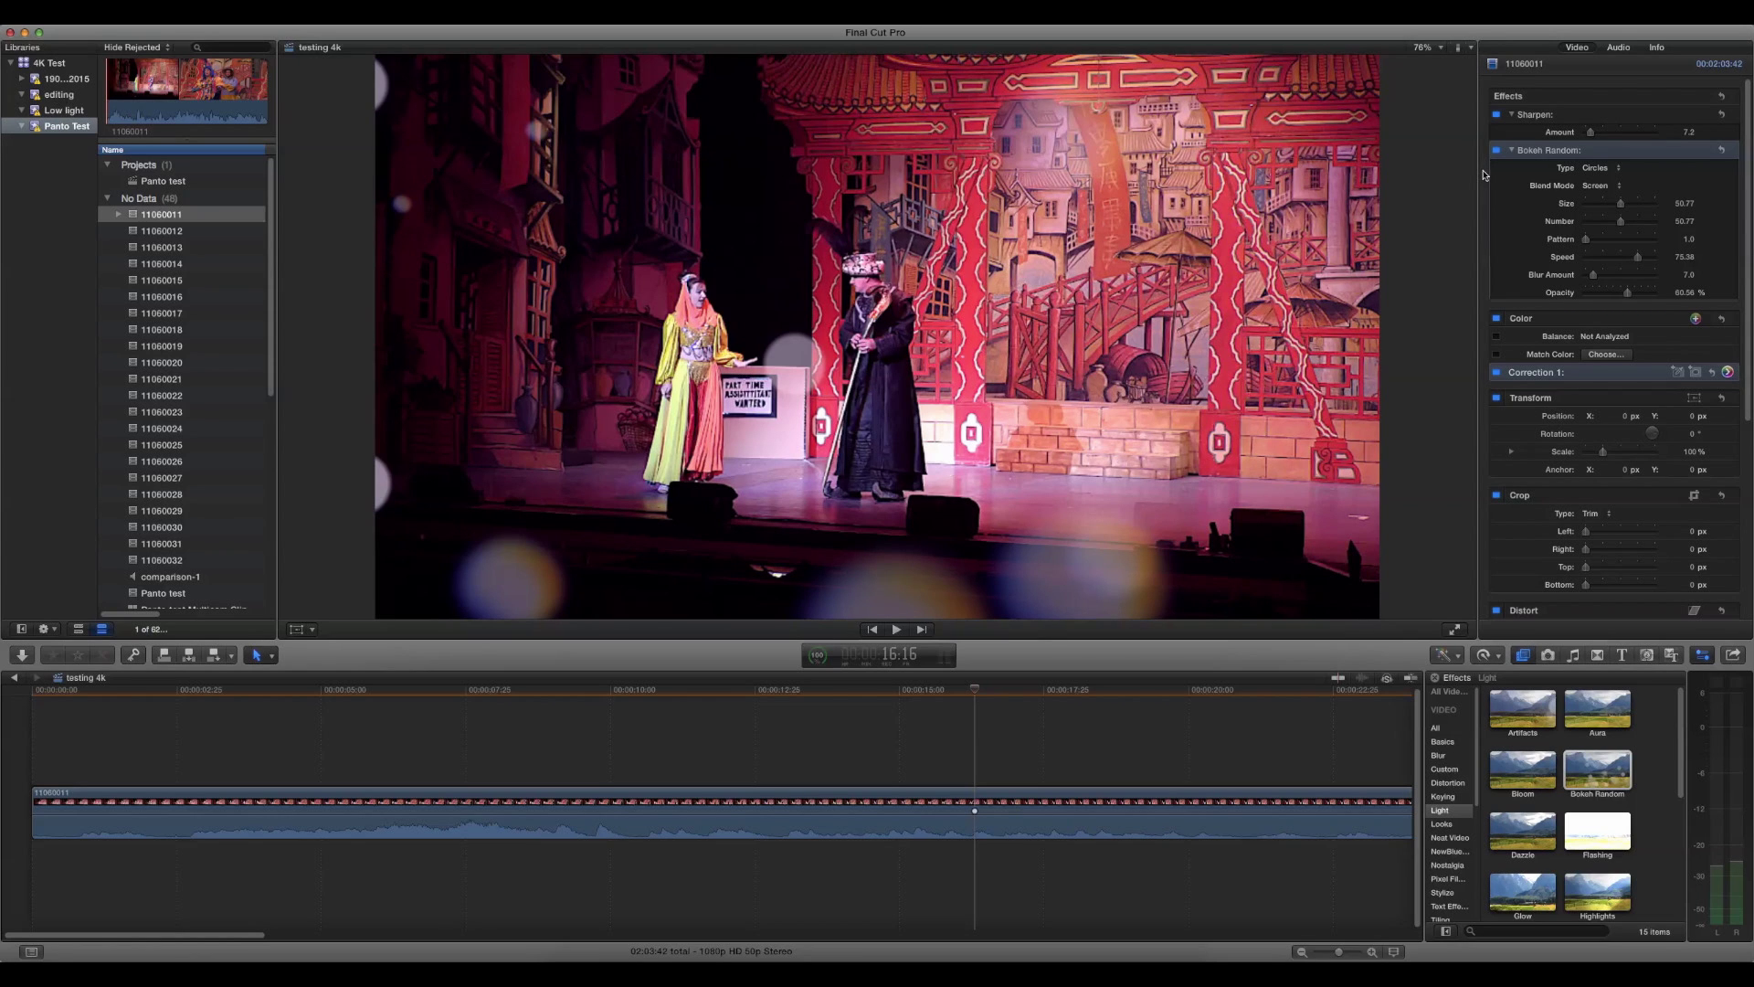
click(666, 689)
key(space)
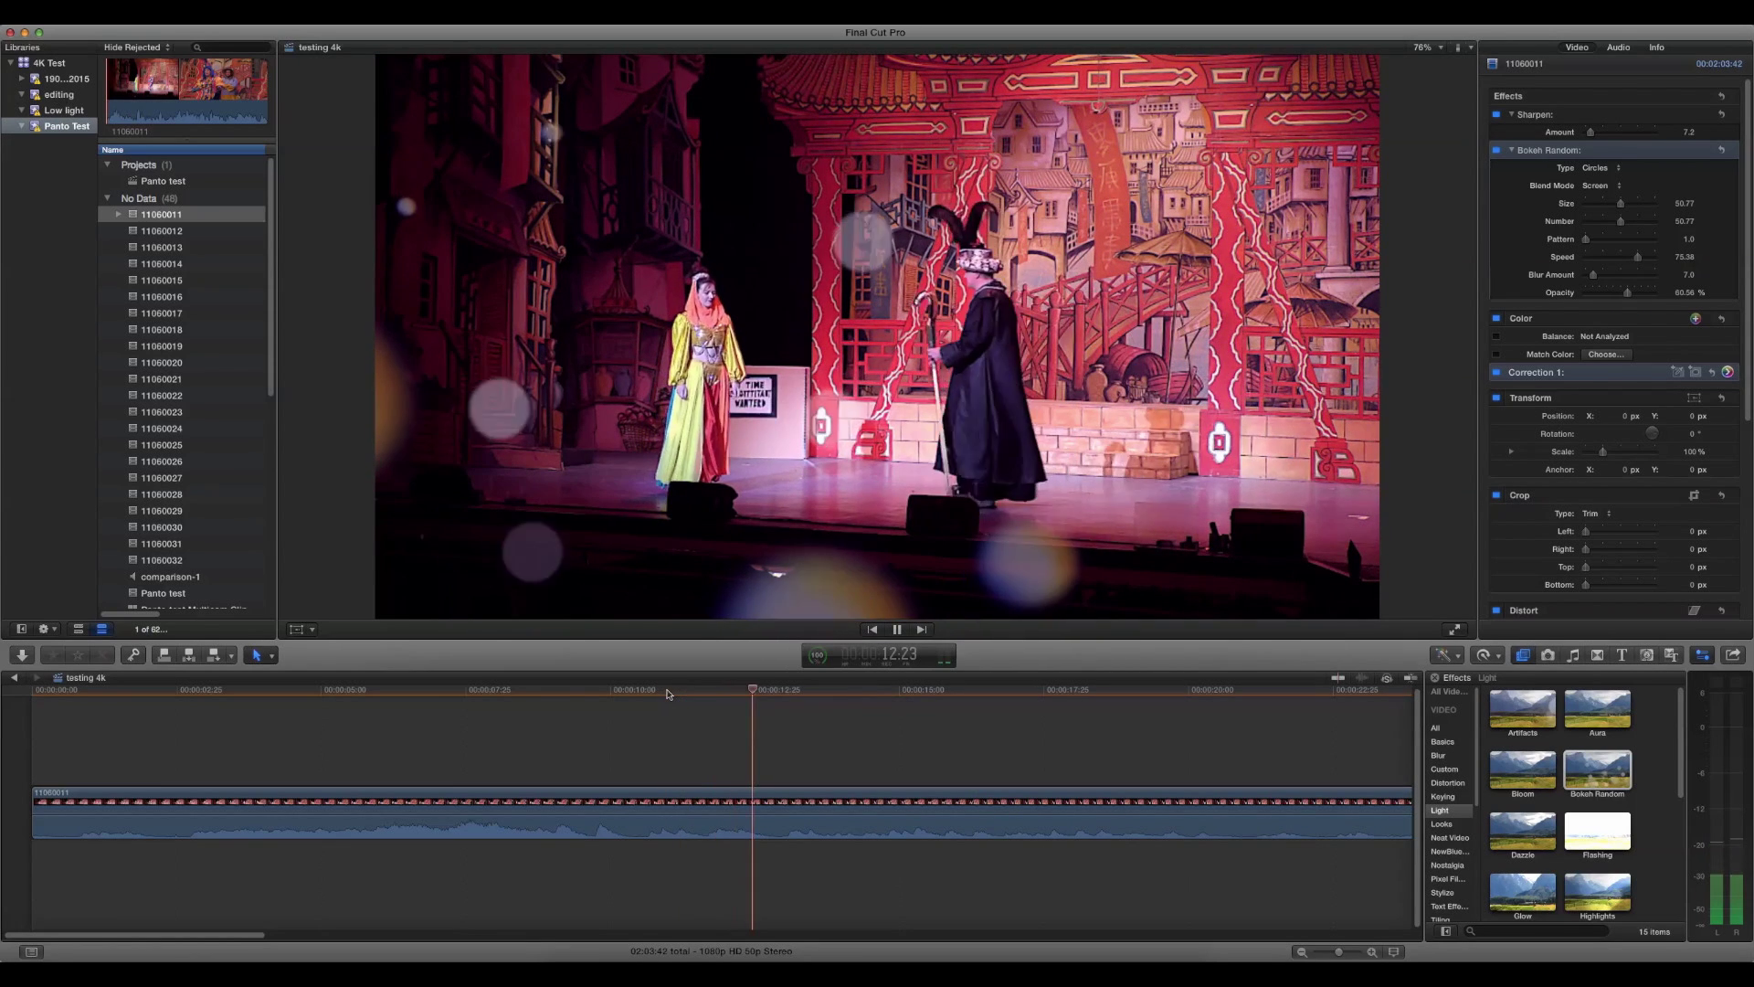
key(space)
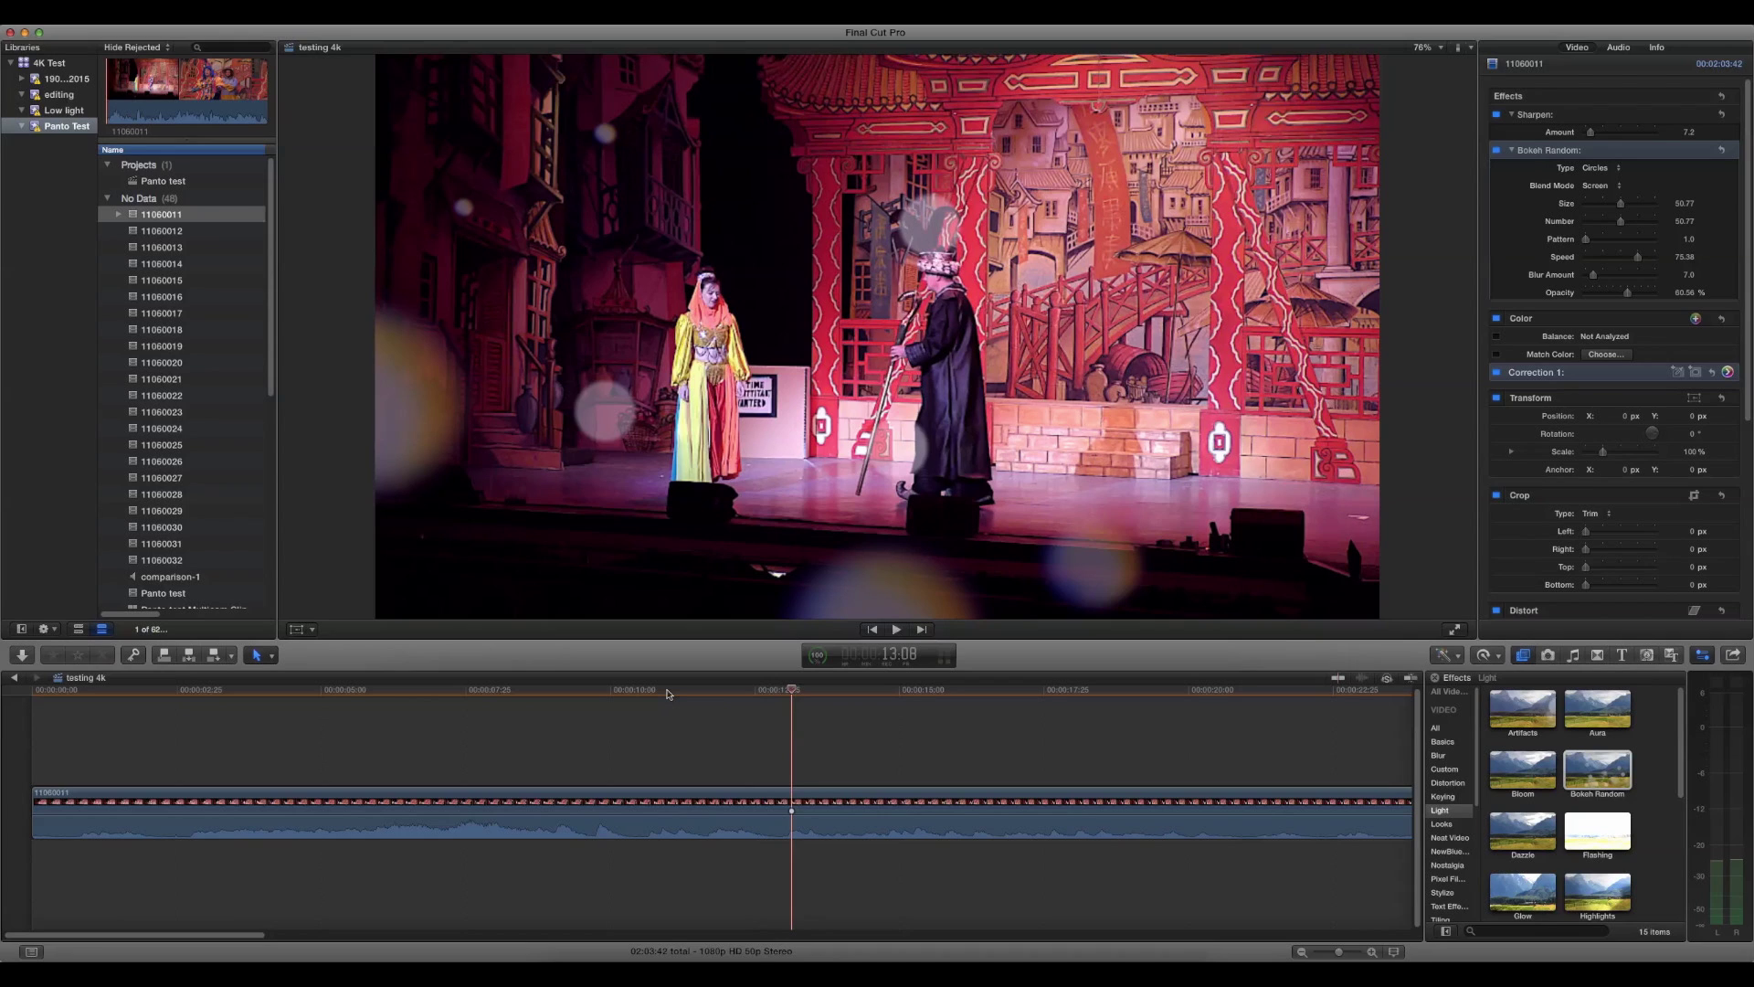
Step: Apply Bloom, Glow and Highlights effects to the clip and start playback
drag(1517, 772, 1060, 814)
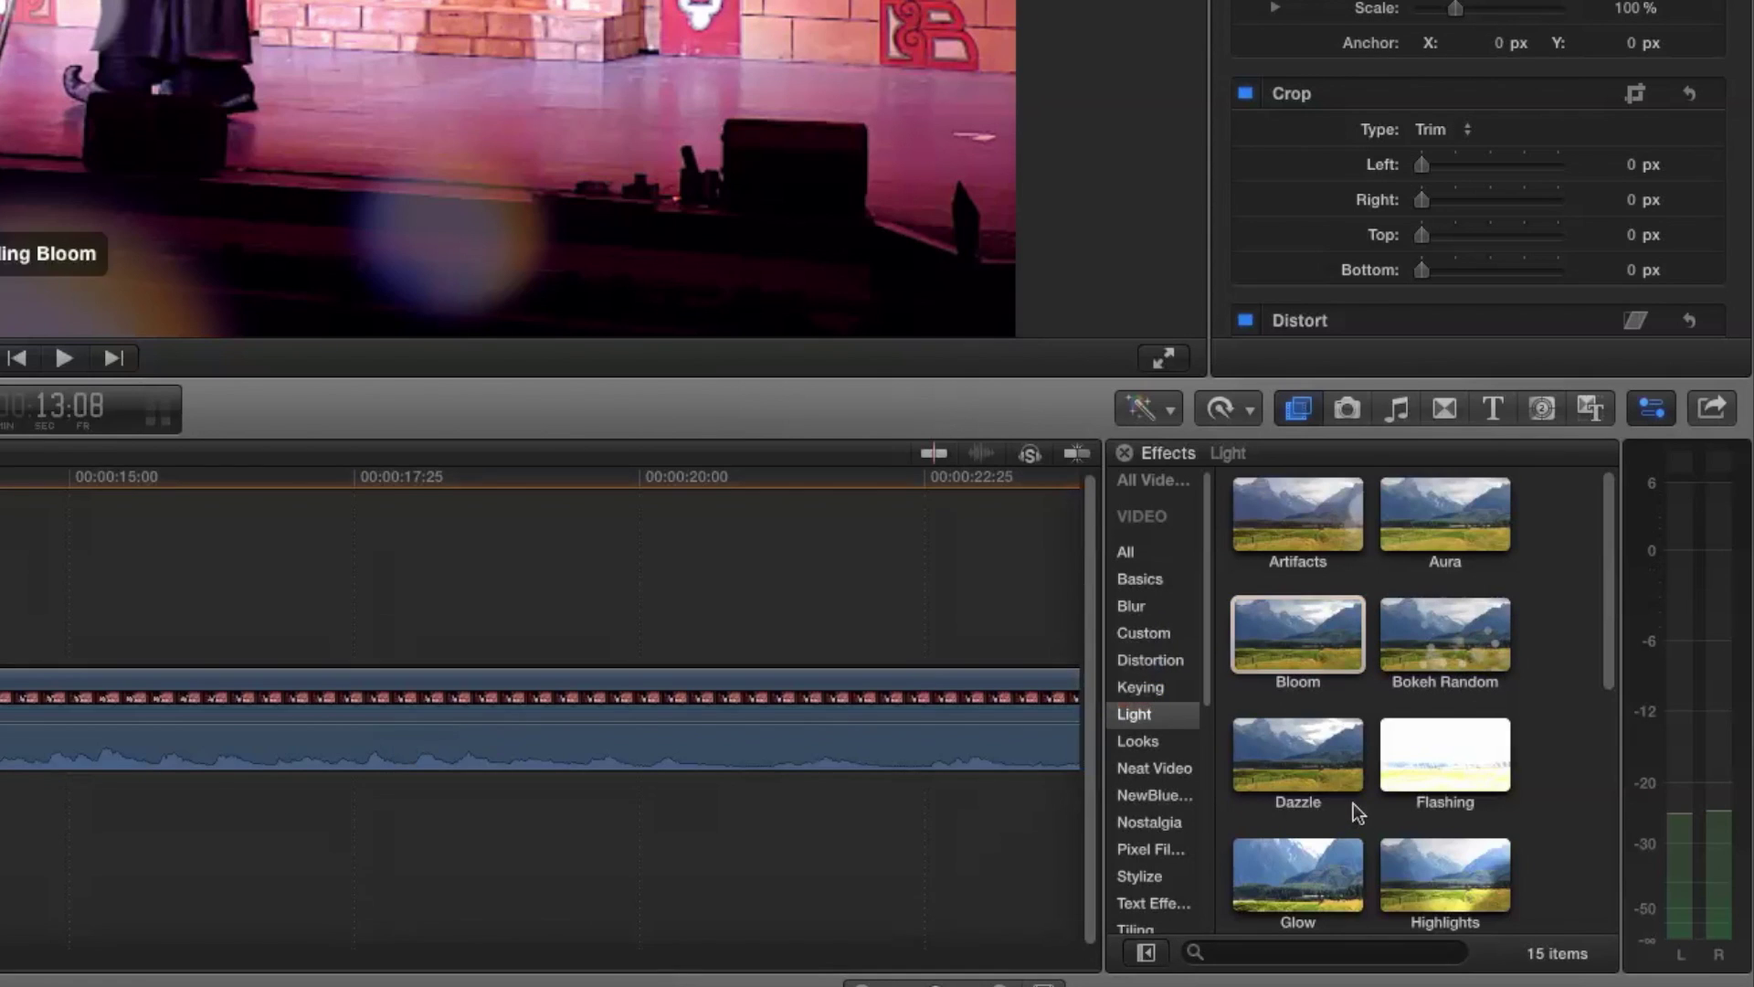
drag(1313, 878, 498, 694)
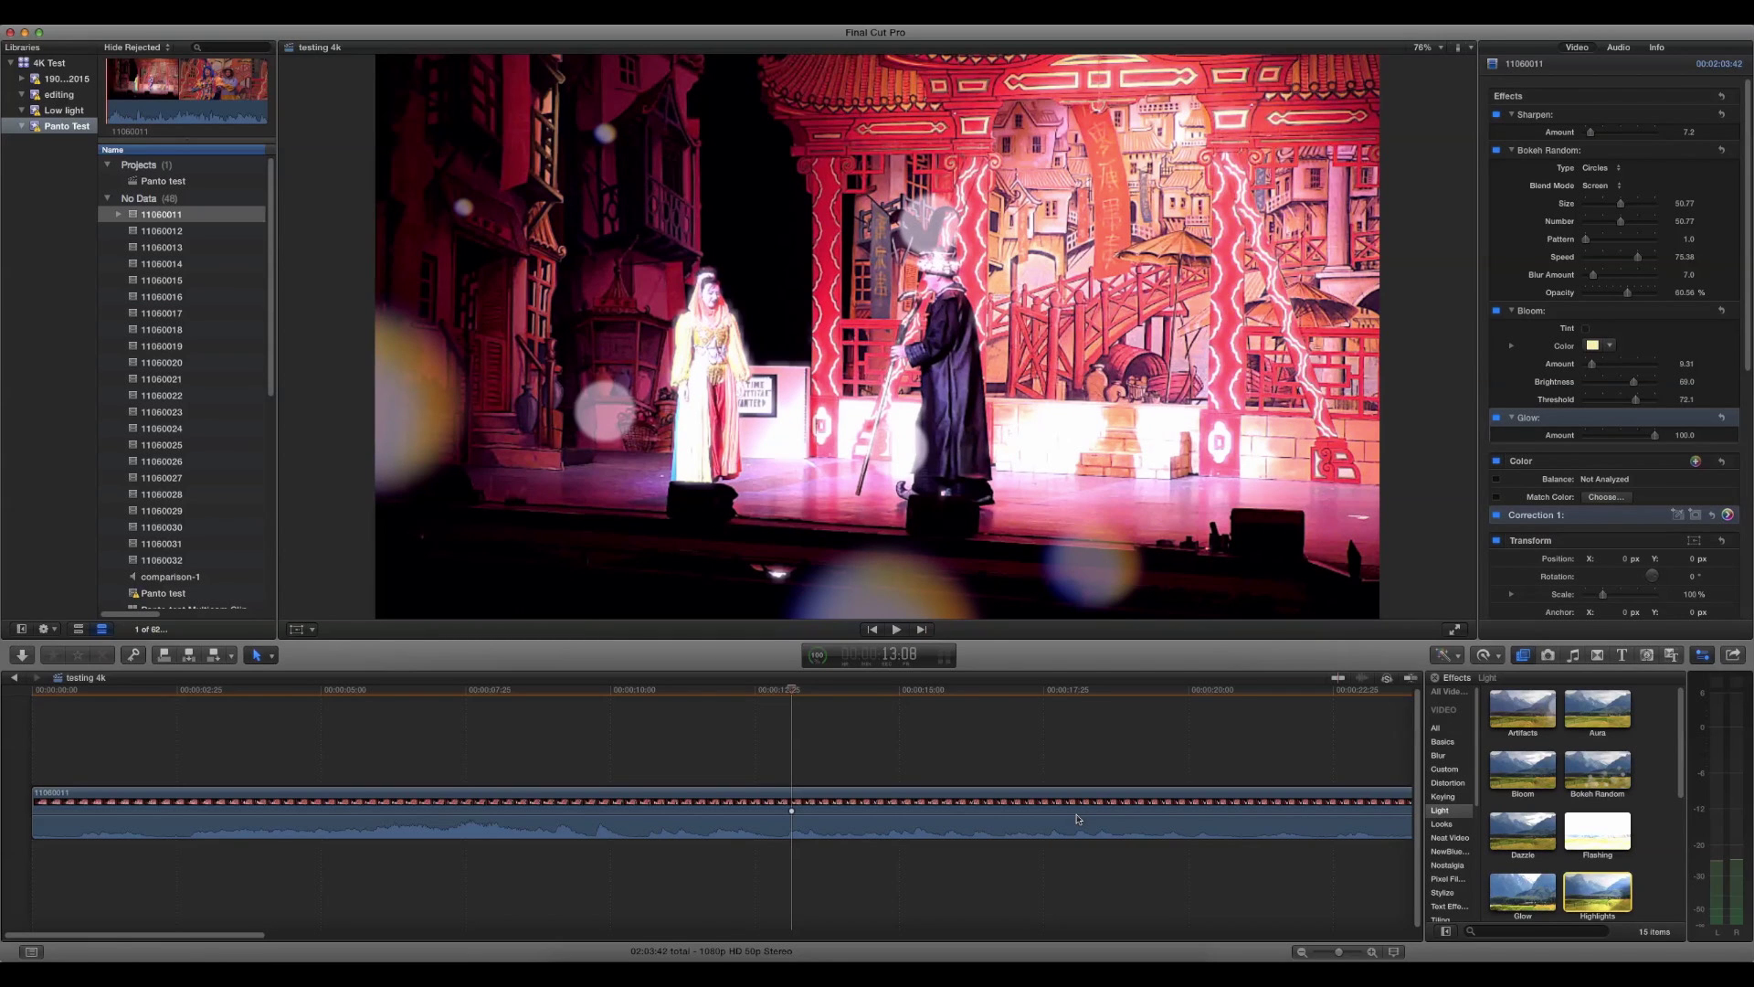
drag(1079, 819, 1081, 818)
key(space)
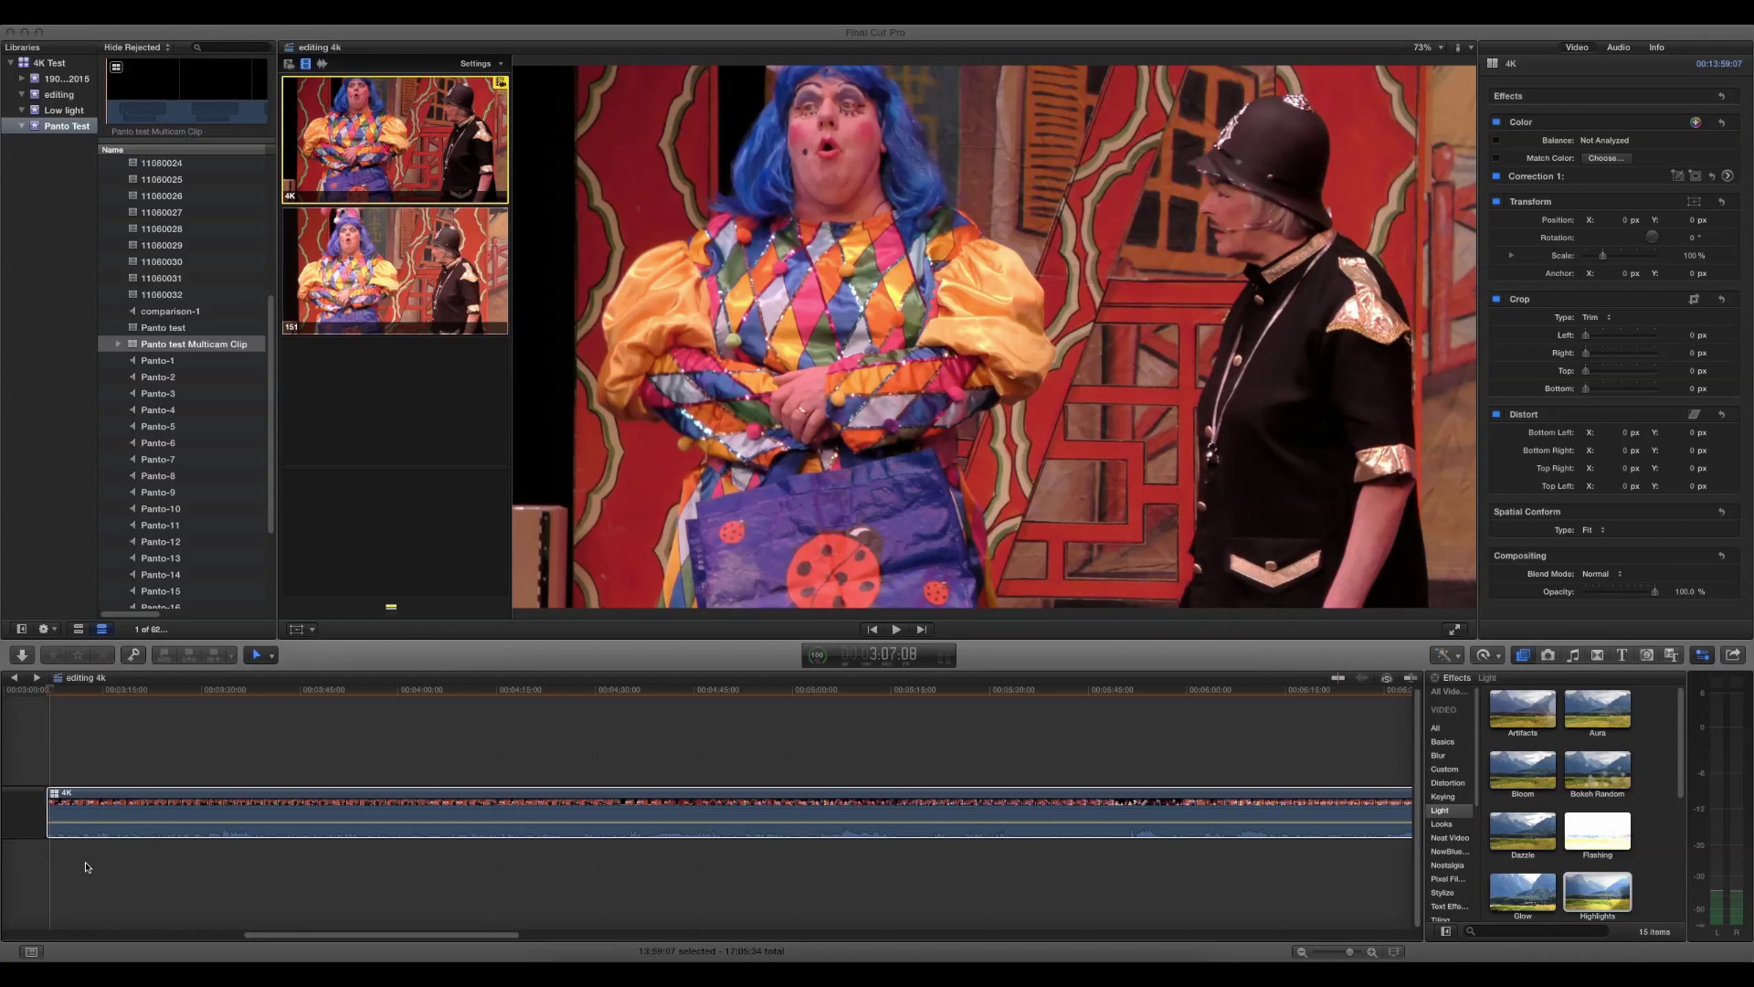
Step: Review the multicam clip's angles in the Angle Editor, then play the editing 4k project
right_click(137, 799)
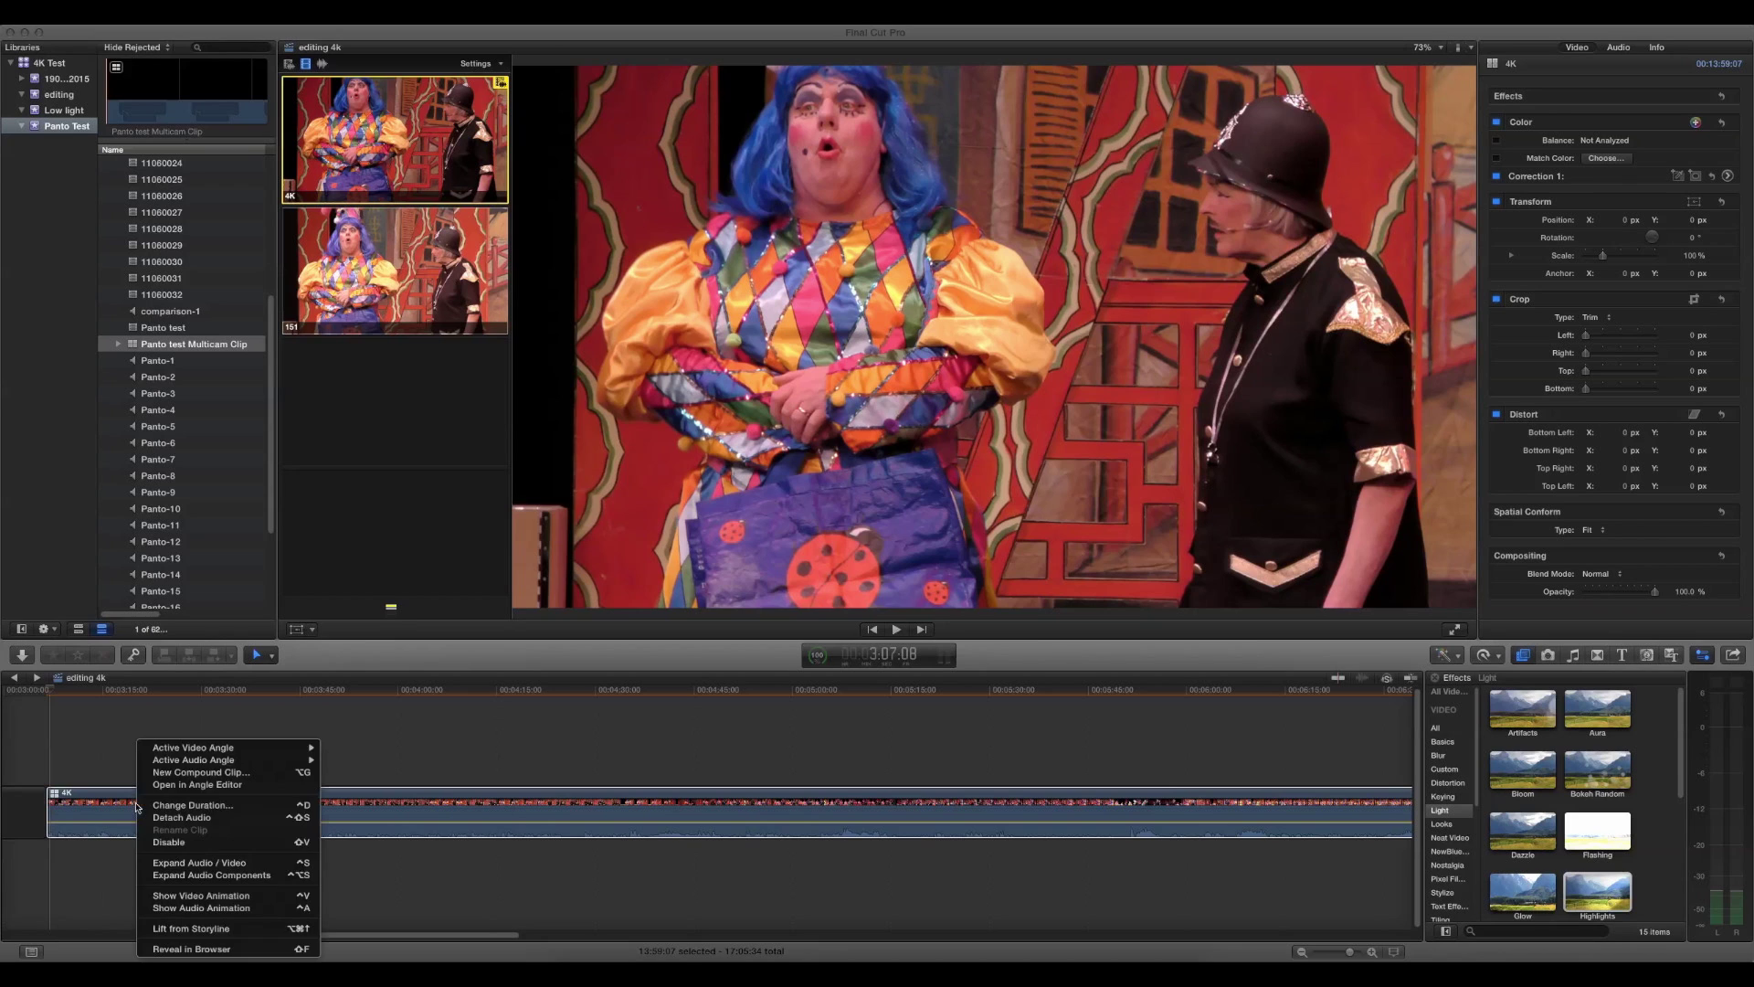
click(186, 793)
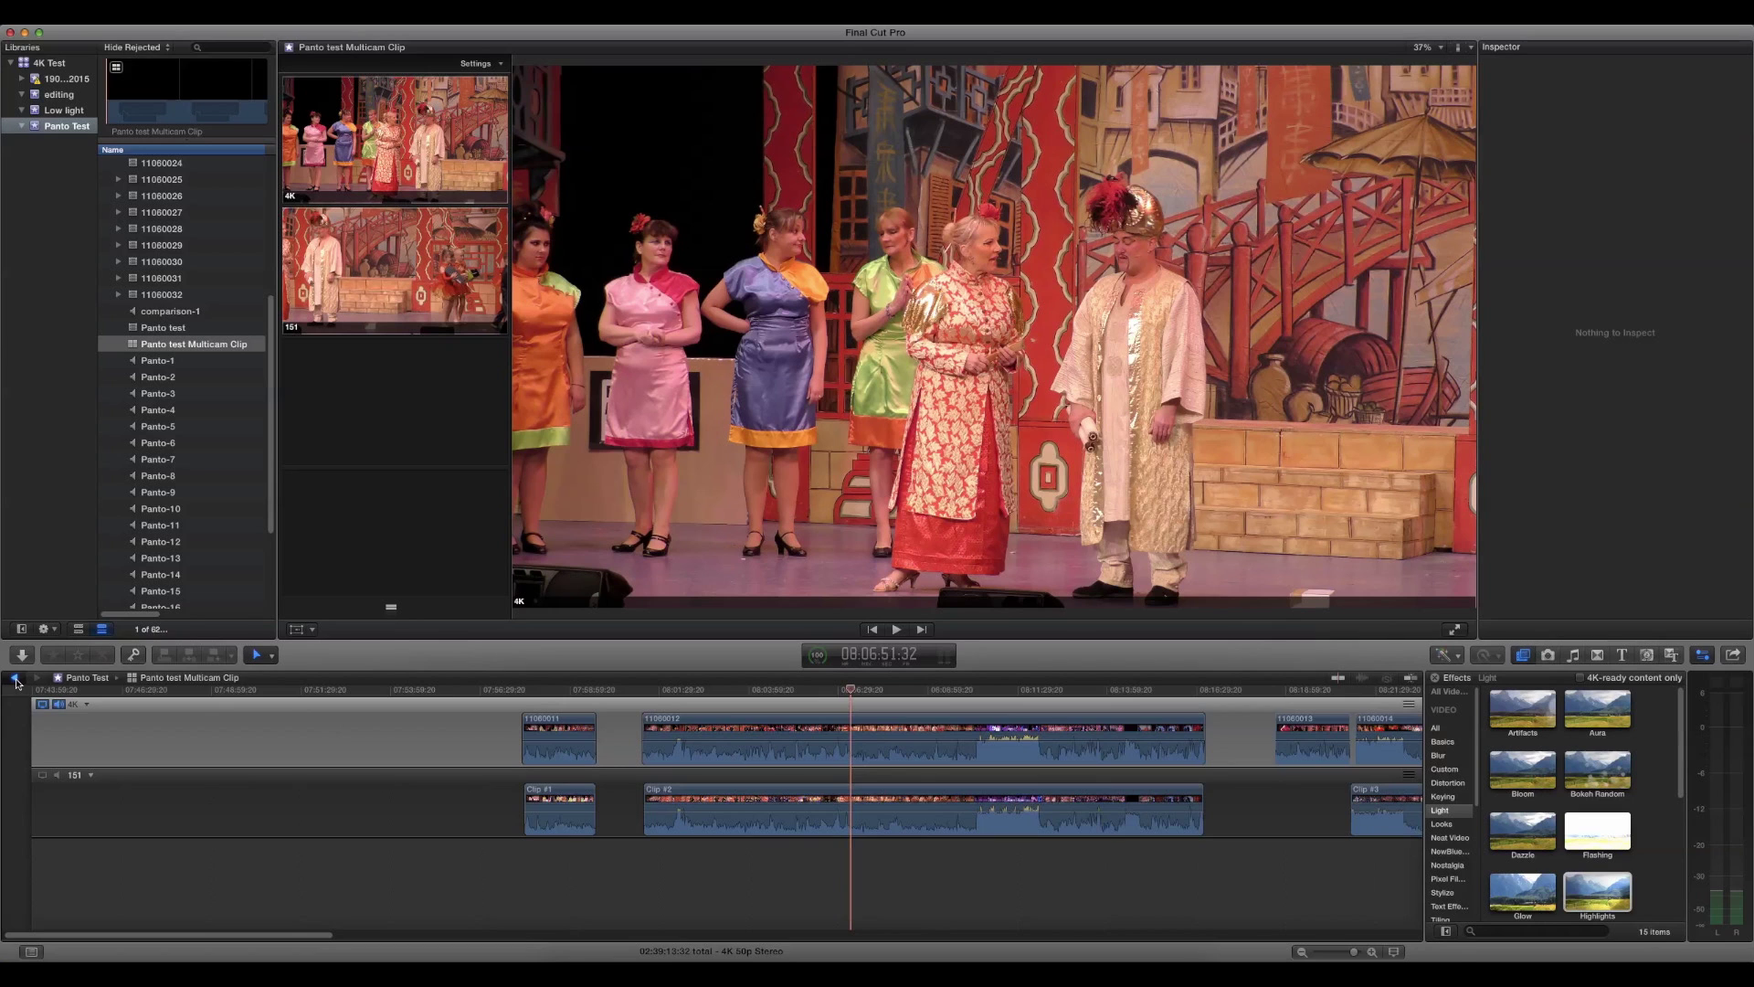
click(15, 678)
key(super+4)
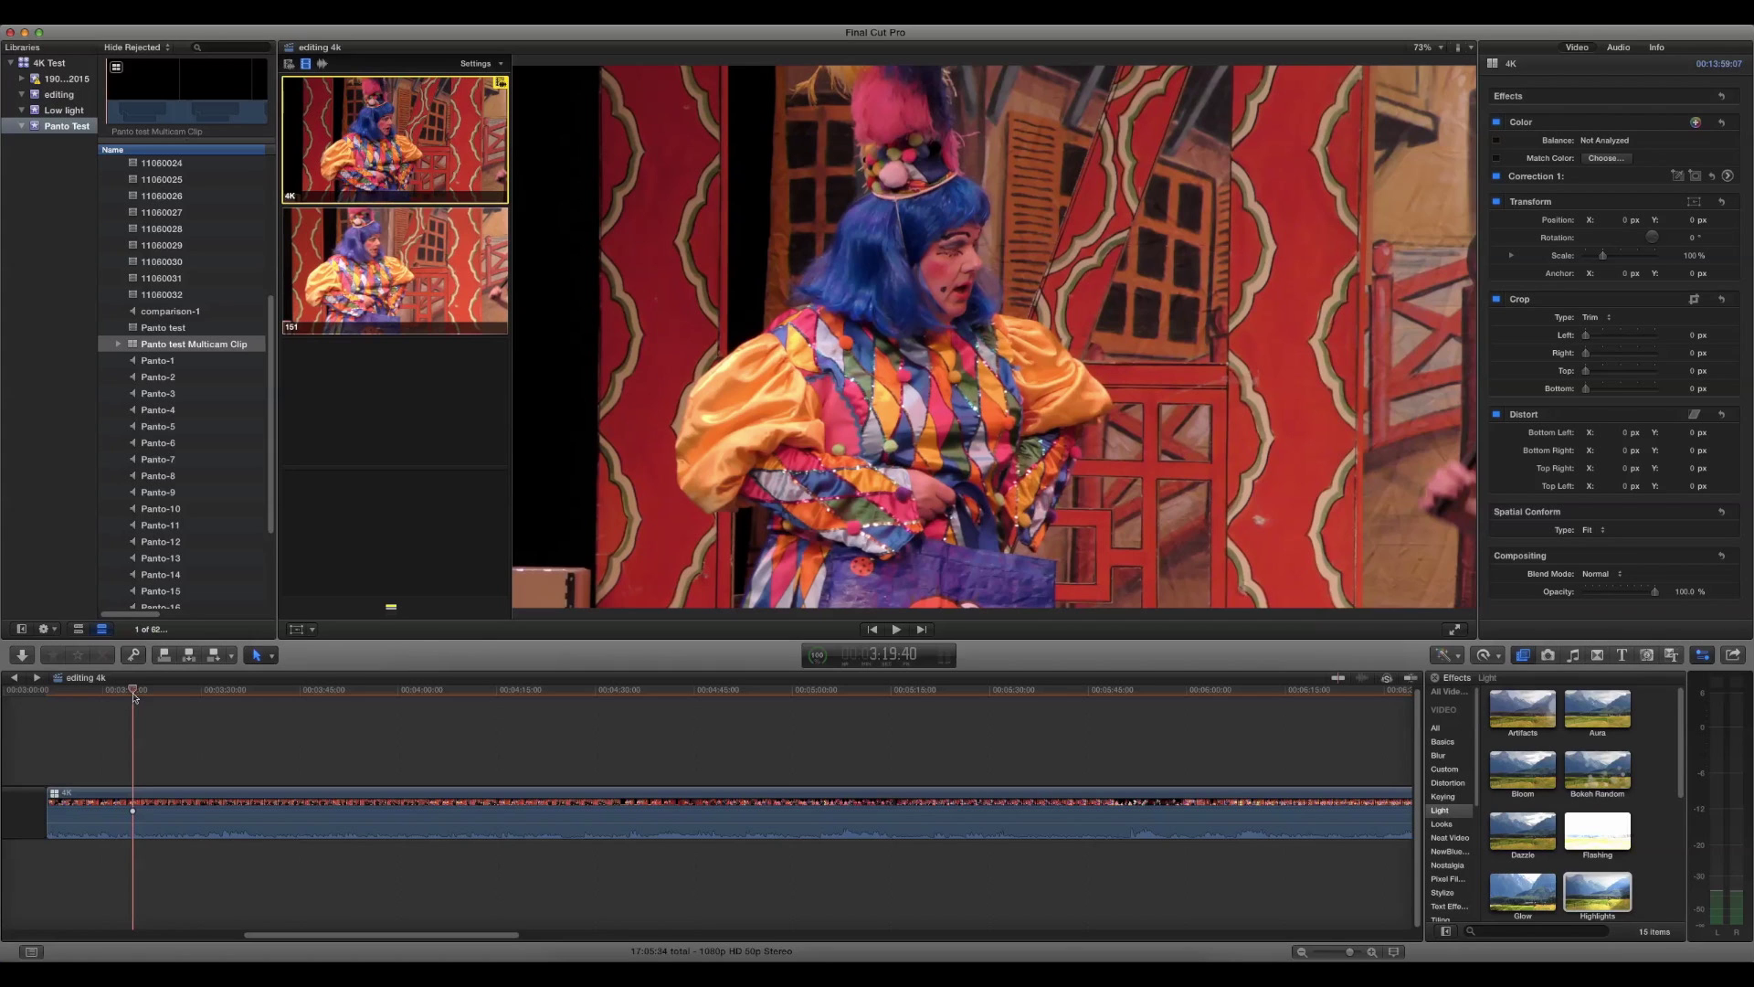
key(space)
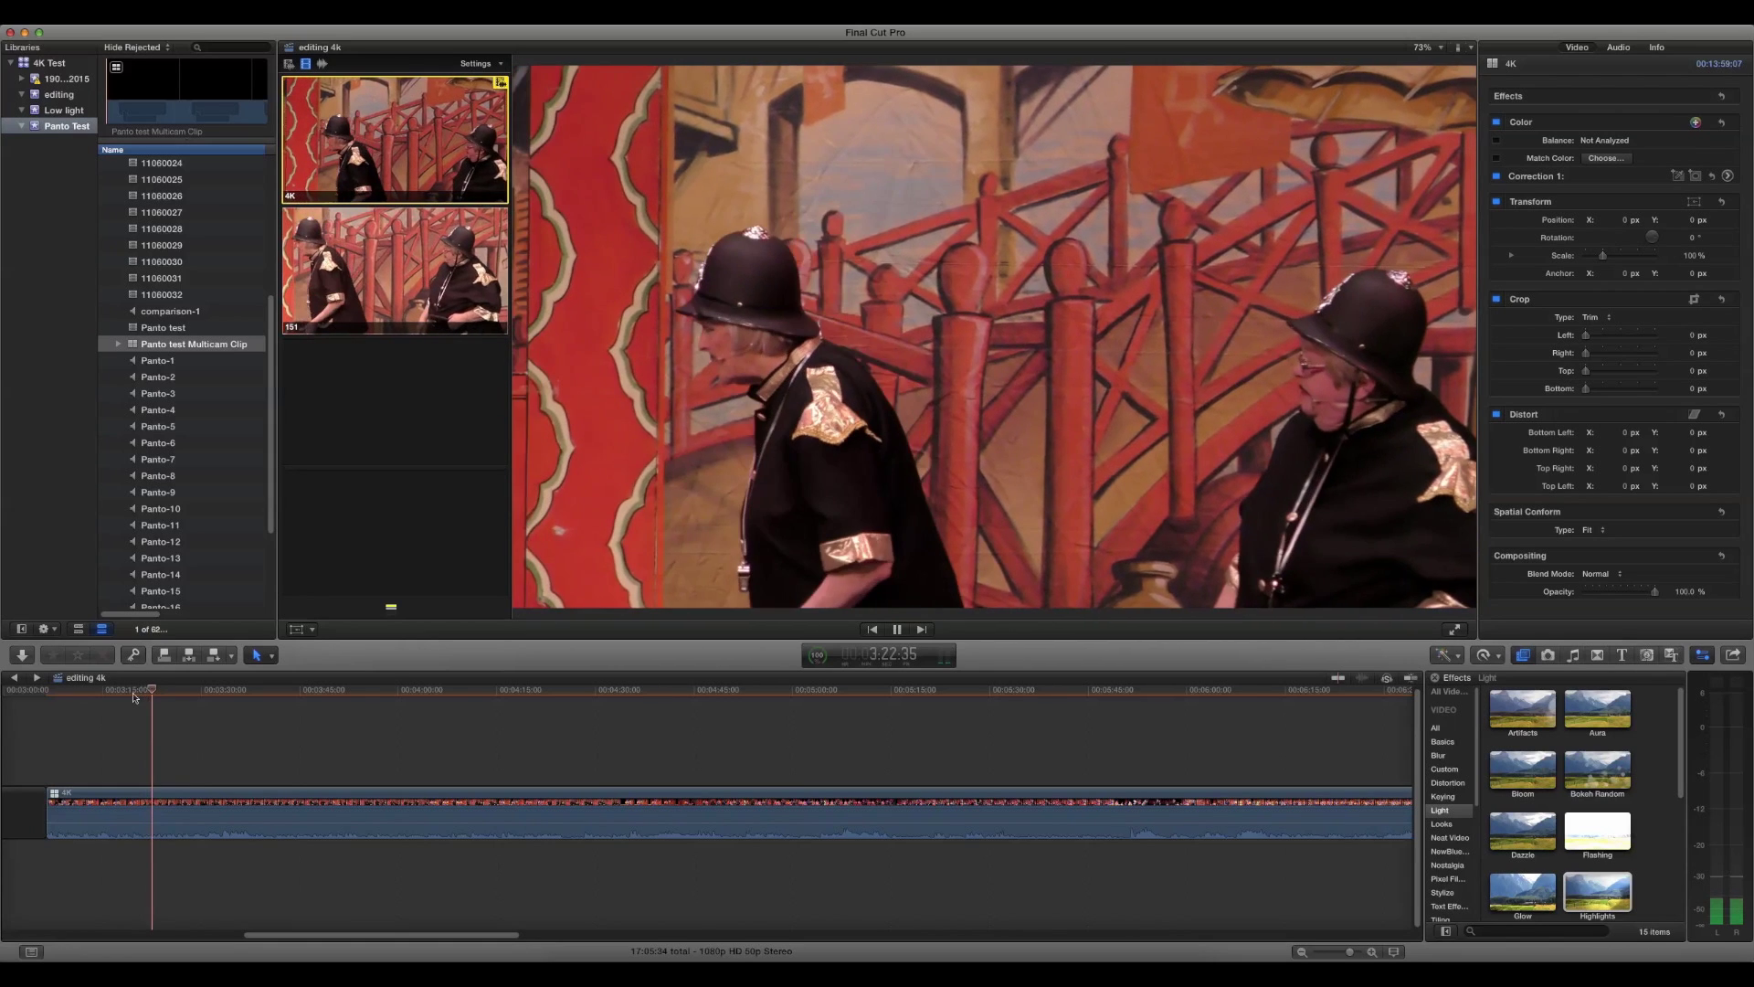
key(space)
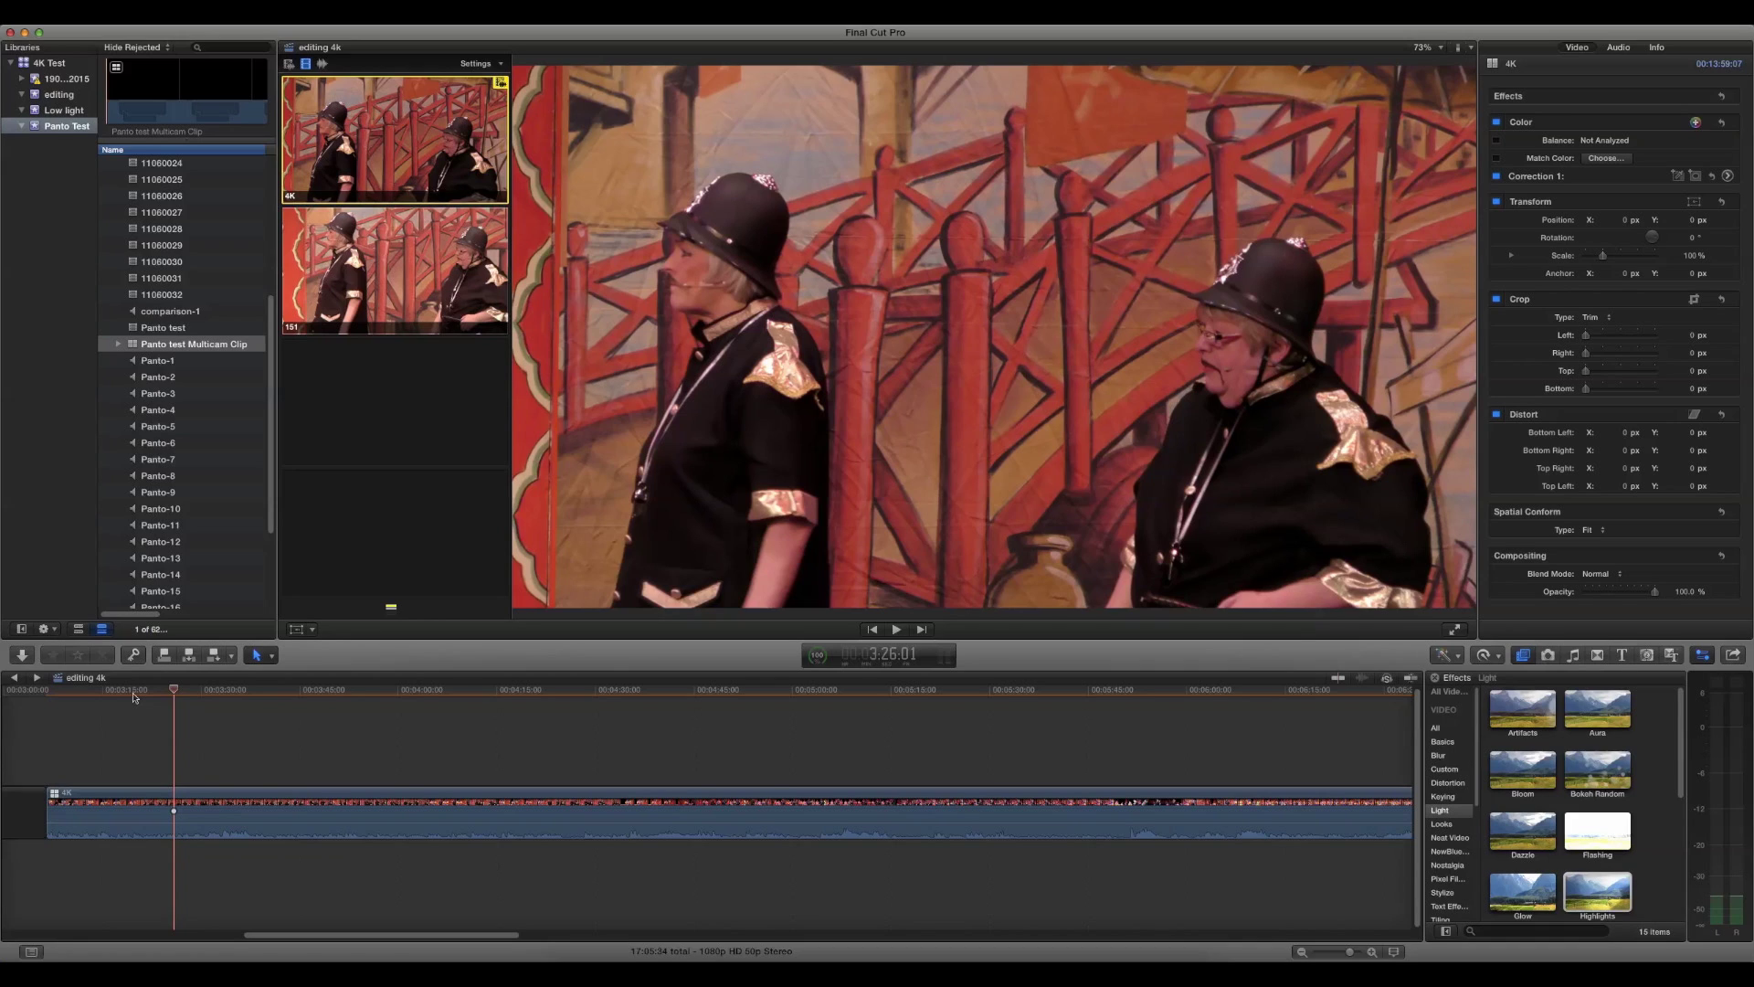
Step: Play the multicam clip from Proxy media, live-cutting to the 151 angle and back to 4K
click(1471, 50)
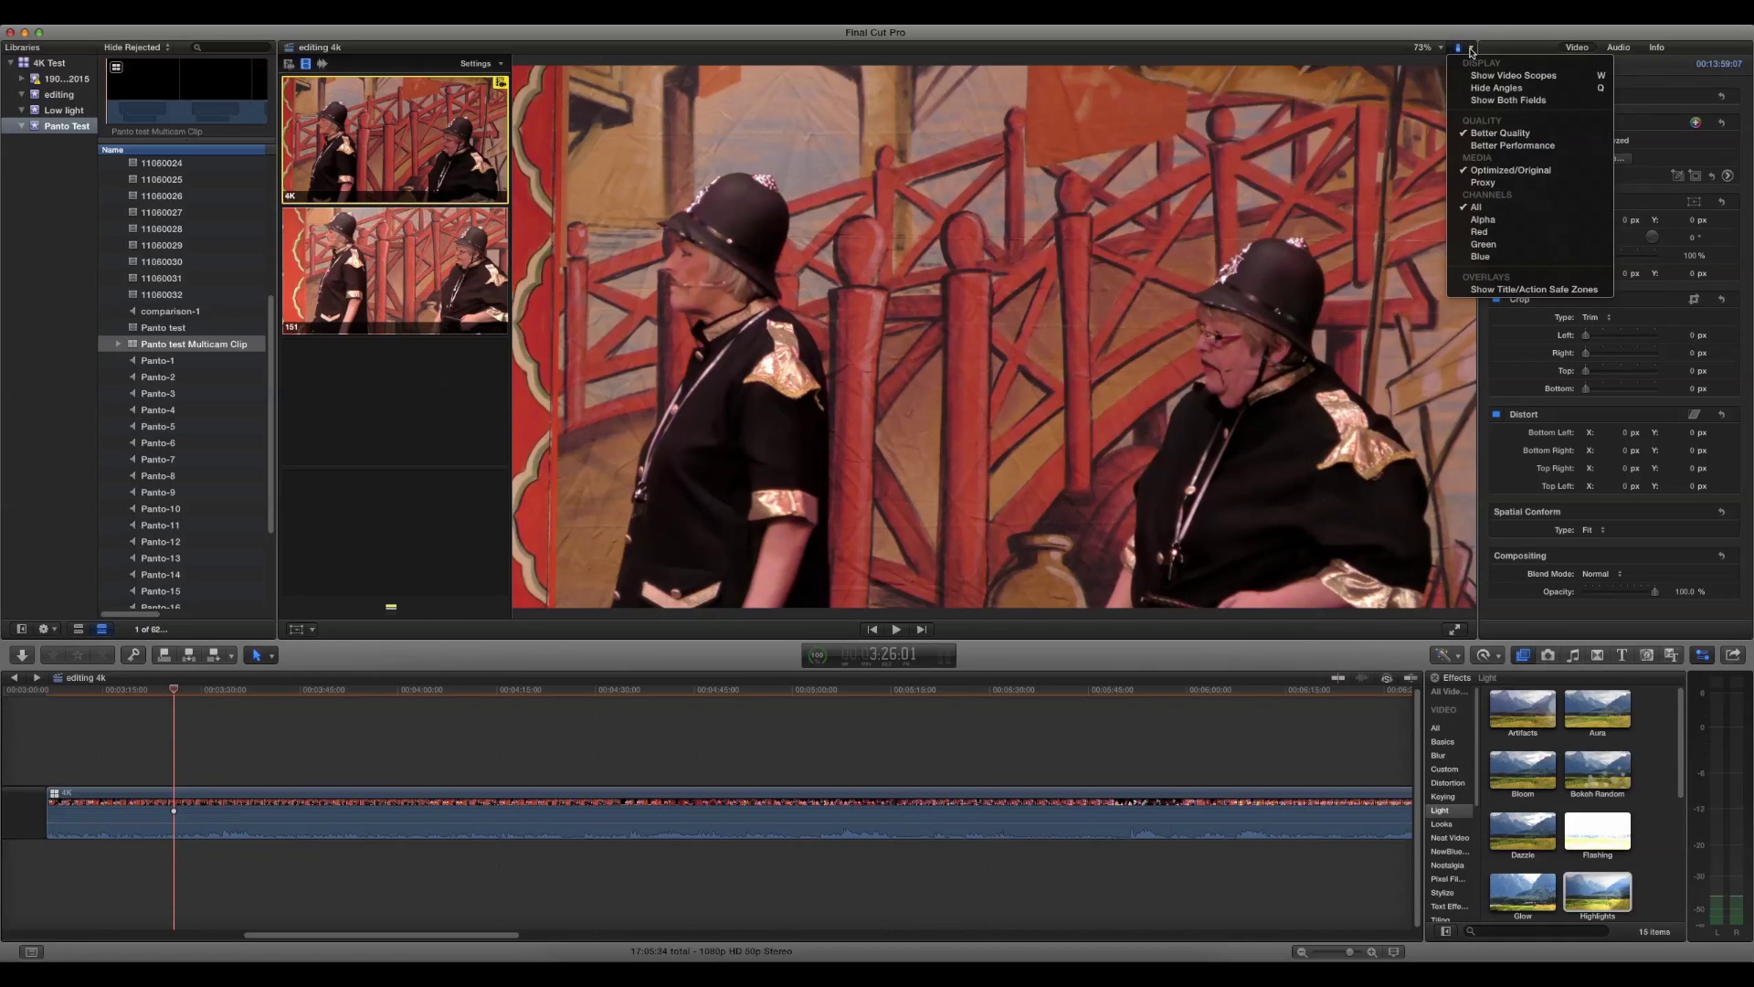
click(1483, 182)
key(space)
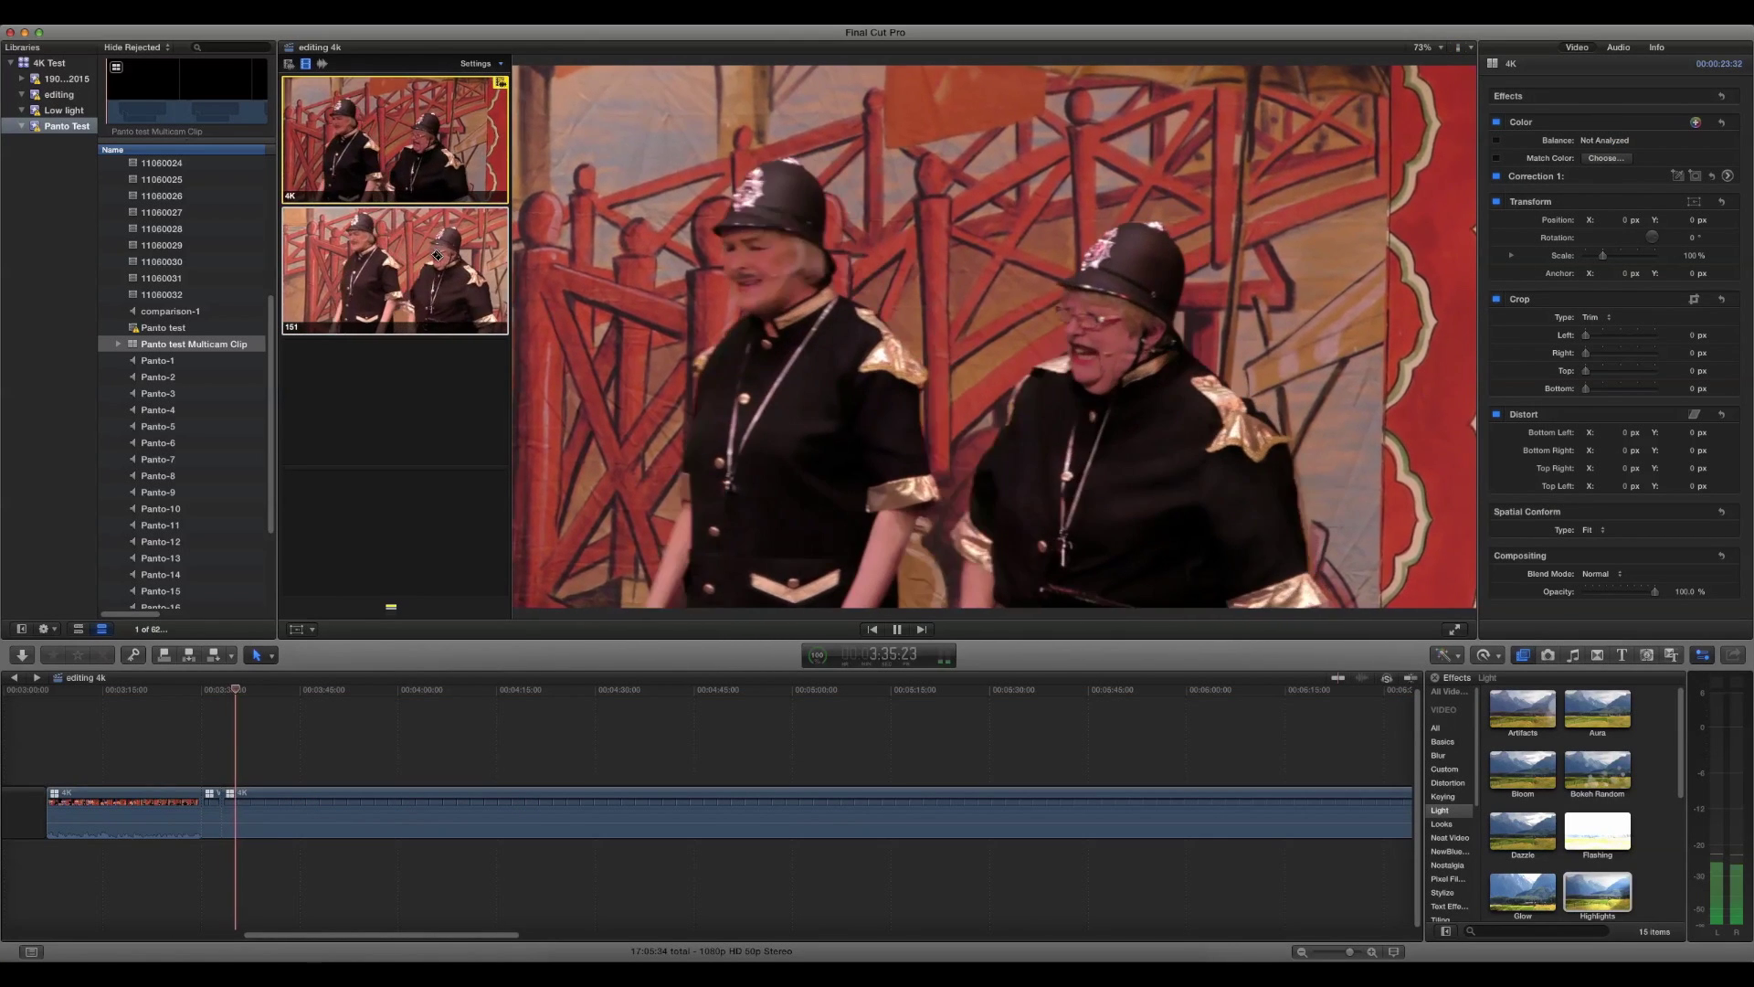
click(441, 245)
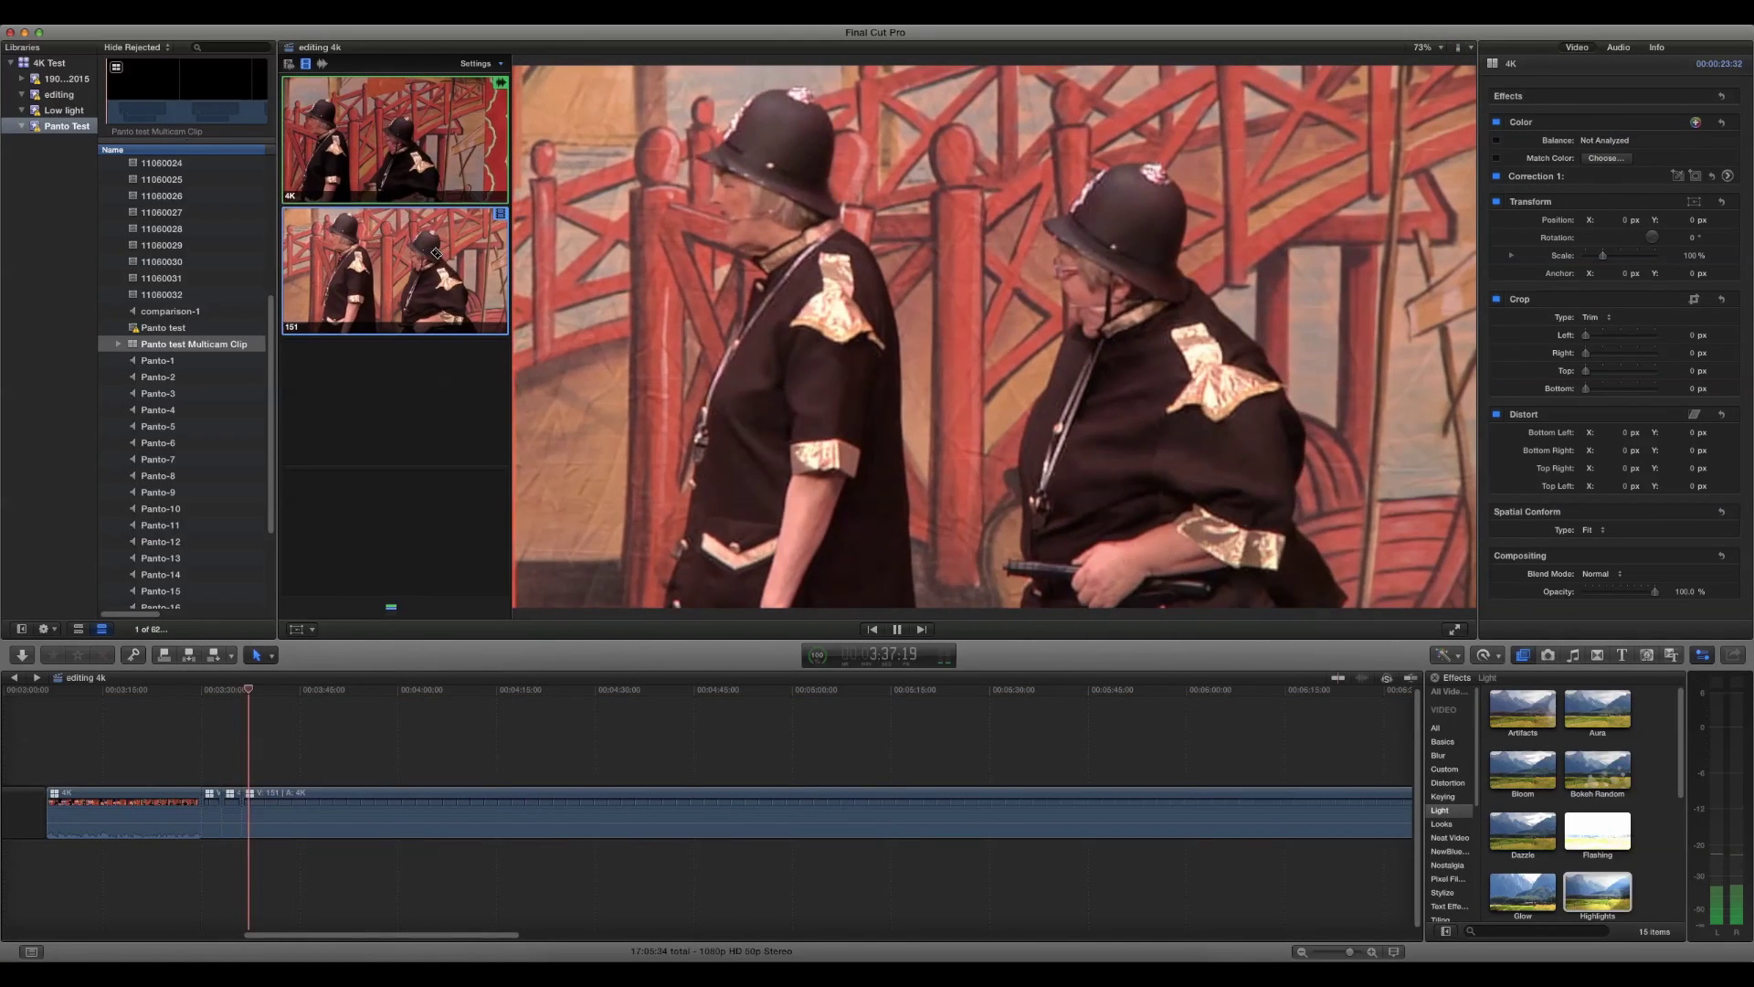
click(446, 182)
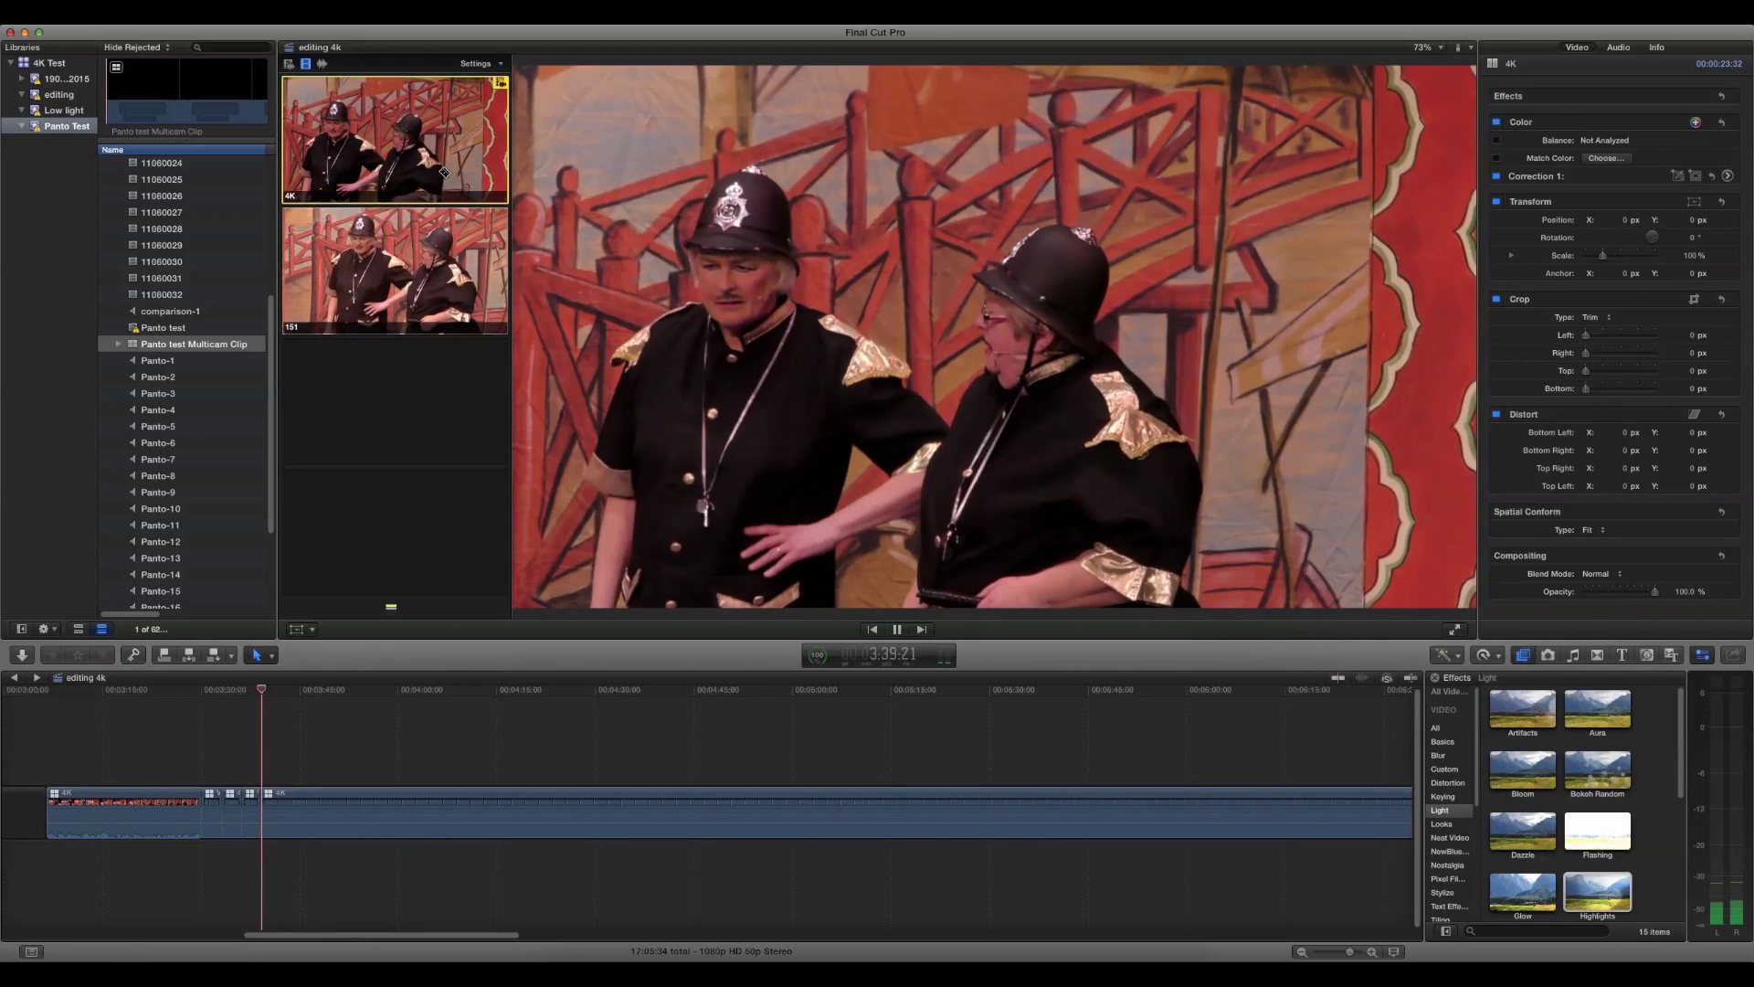